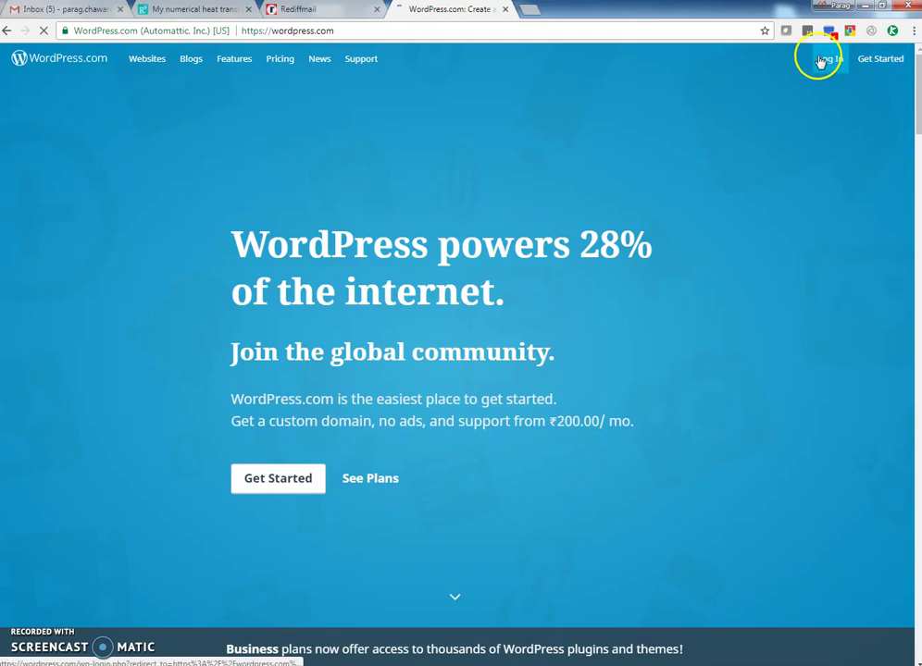
Log in, start a new blog with the Intergalactic 2 theme, and enter an address keyword
click(889, 58)
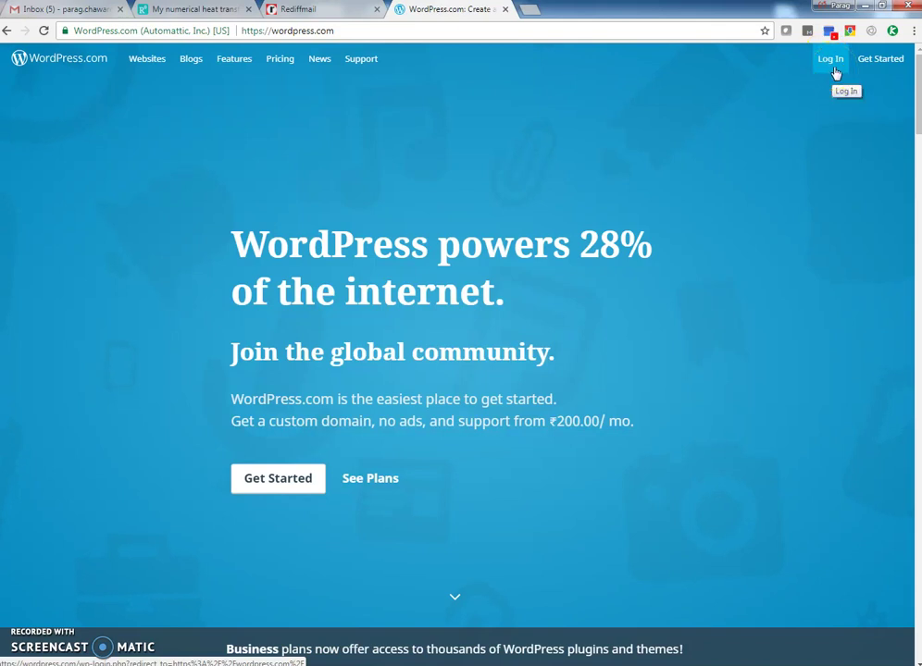
click(841, 74)
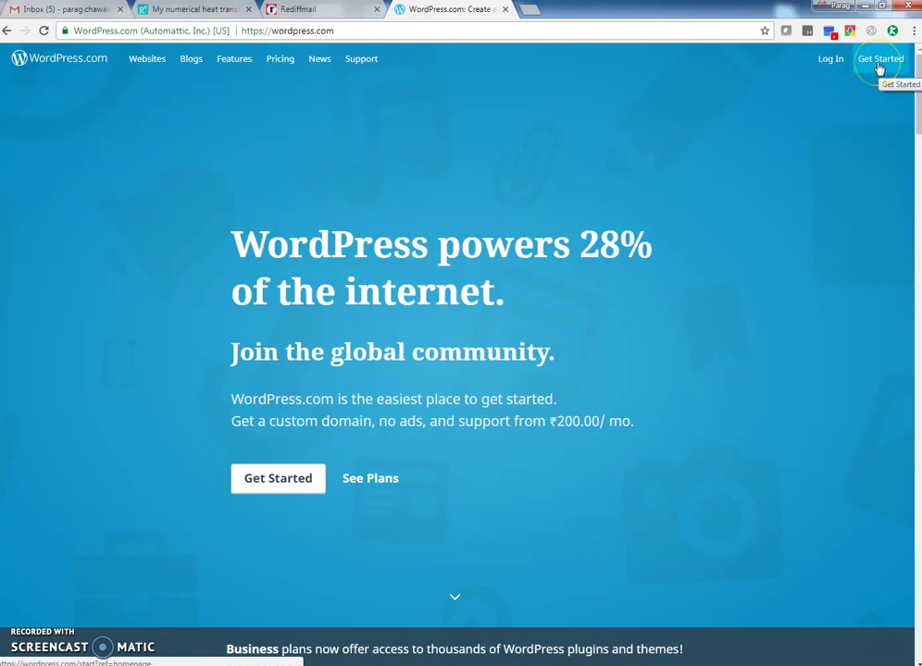
click(880, 67)
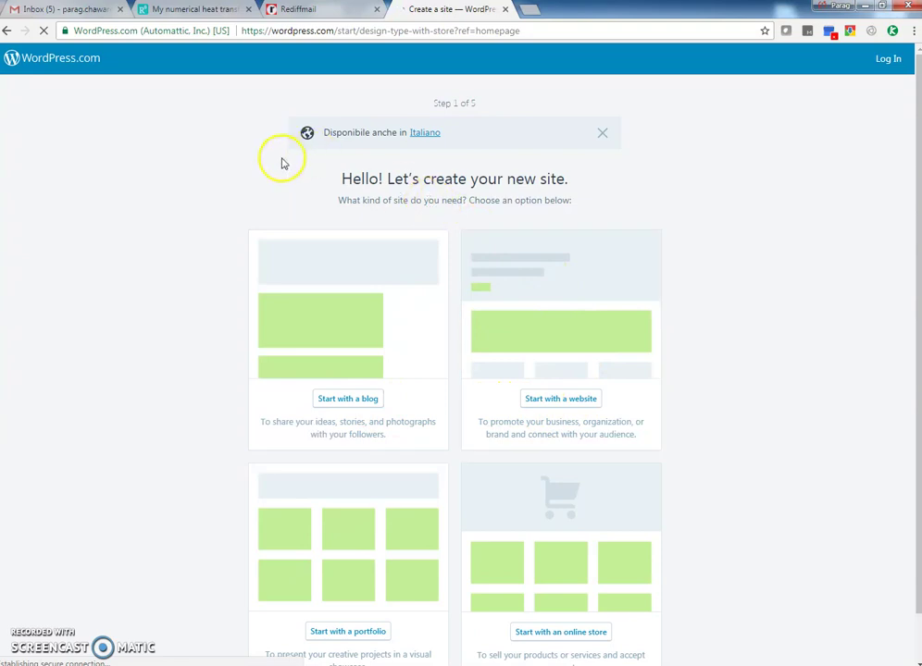
click(355, 406)
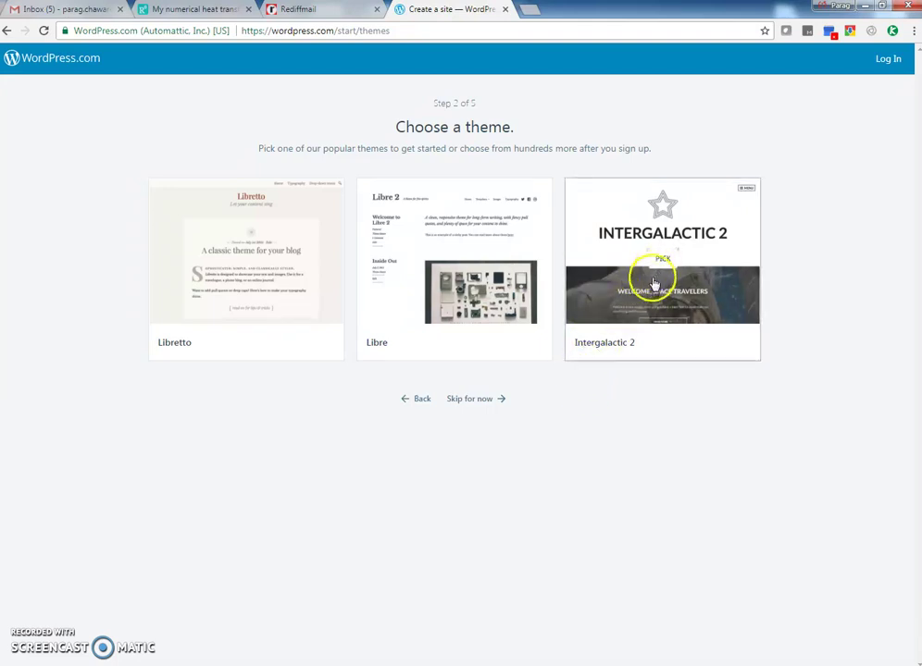
click(654, 283)
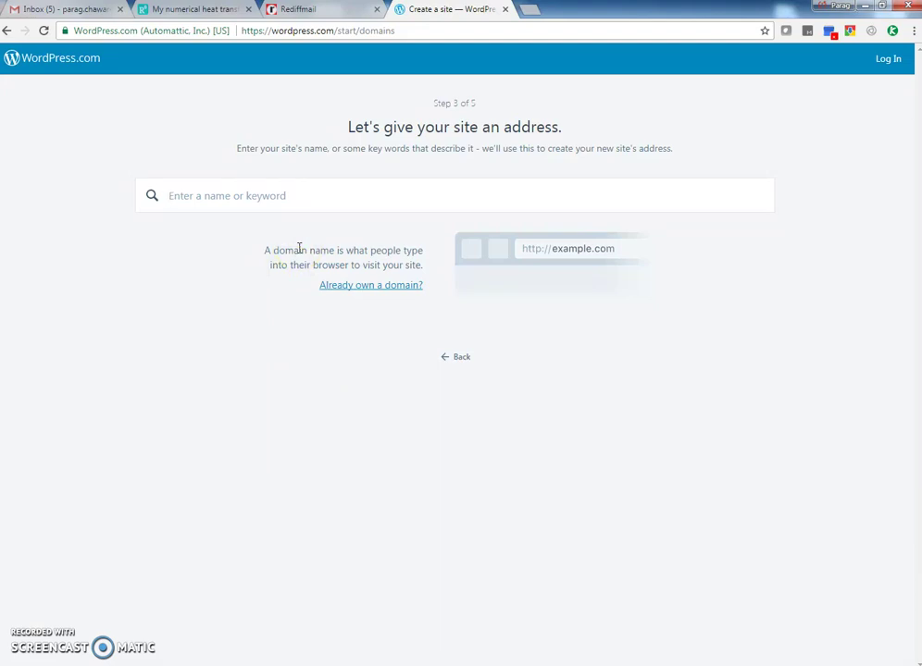
text(kolhalkar)
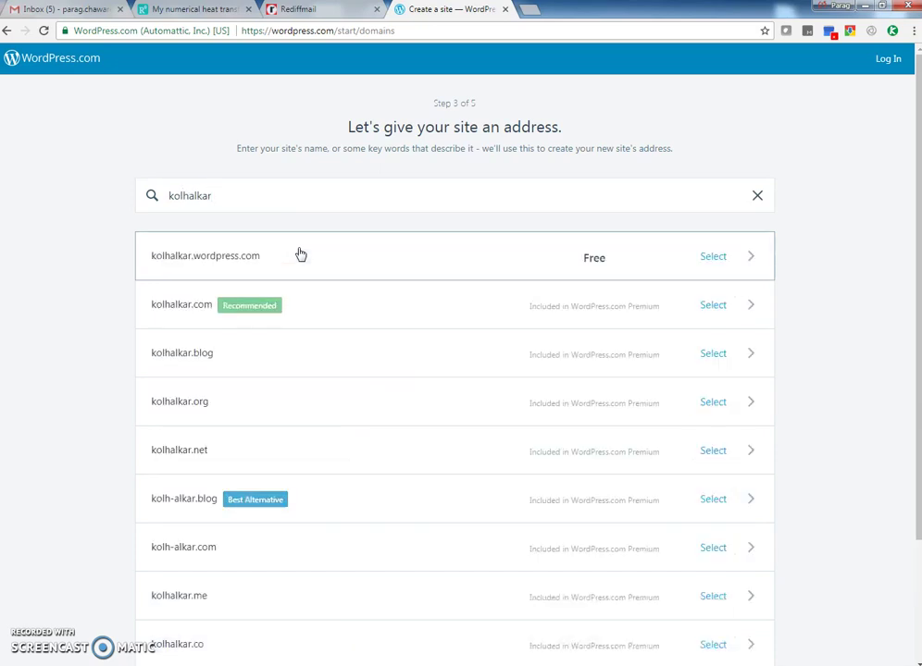
Take the free .wordpress.com address from the suggestions and choose the Free plan
drag(176, 260, 251, 270)
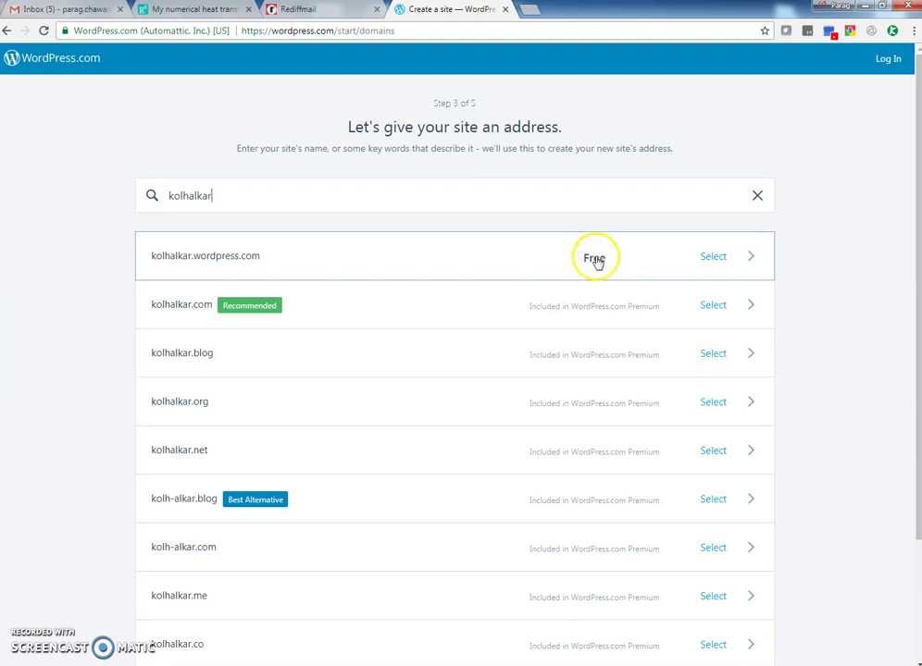
click(250, 263)
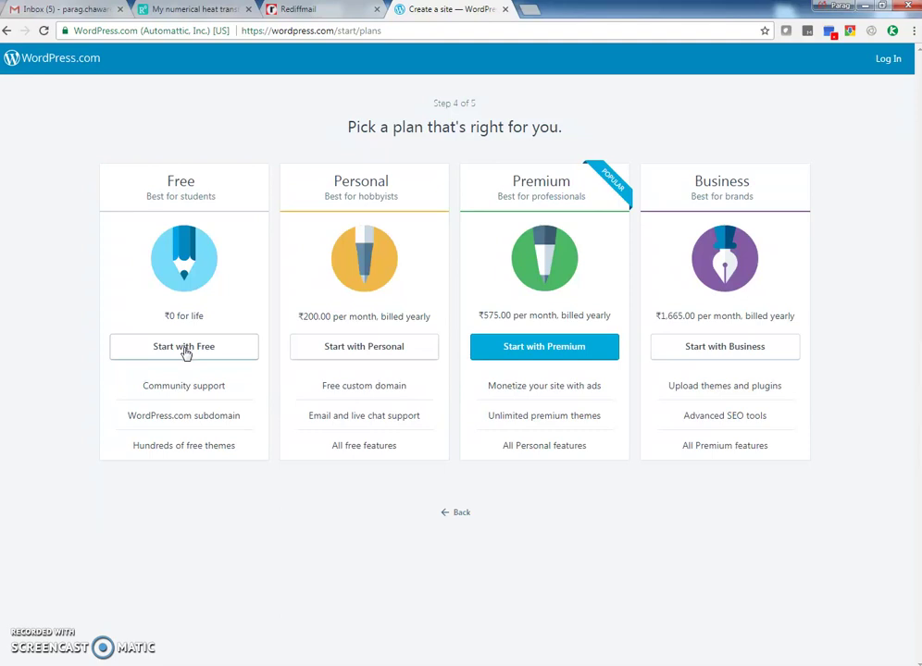
click(184, 348)
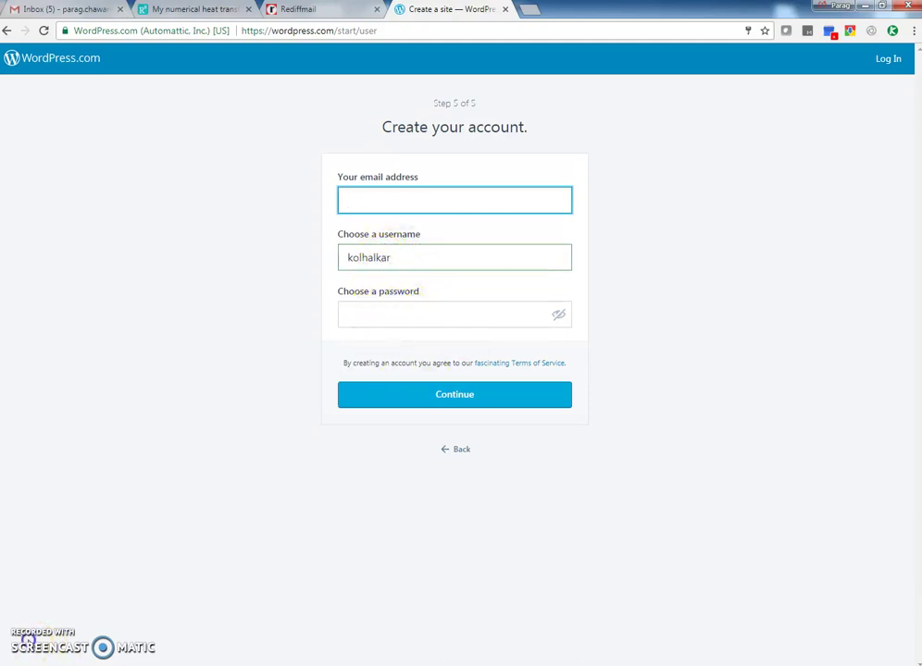
Enter the account's email address, username and password, then submit the account form
key(Return)
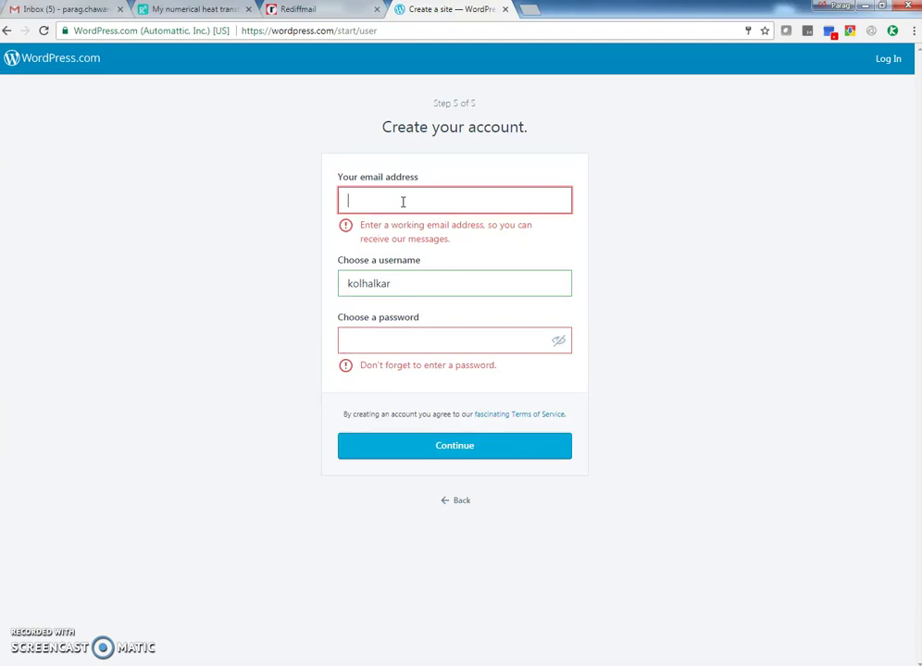
click(403, 202)
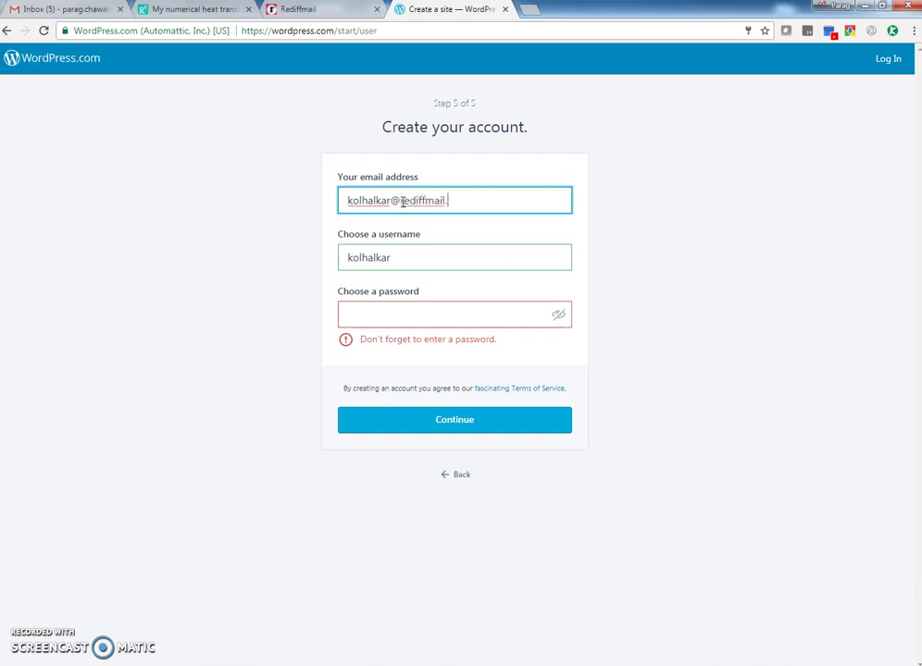
click(350, 261)
click(390, 258)
click(378, 314)
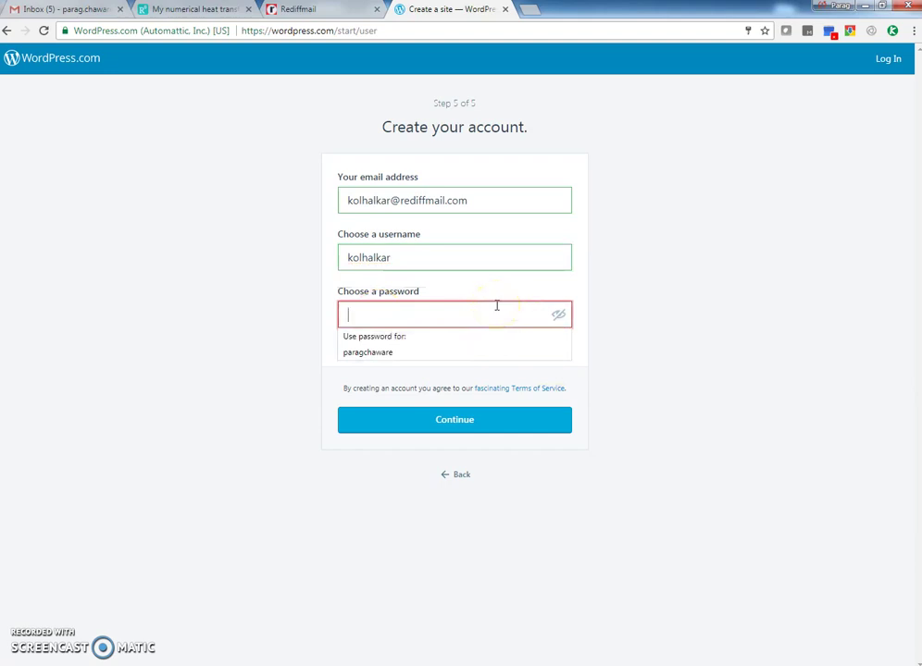
text(k)
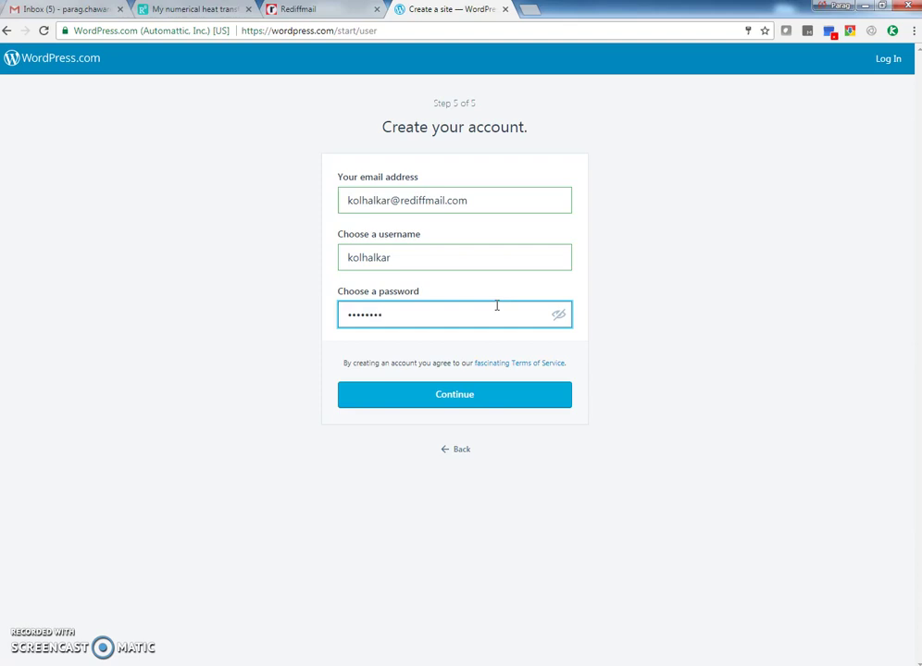
click(500, 305)
click(478, 402)
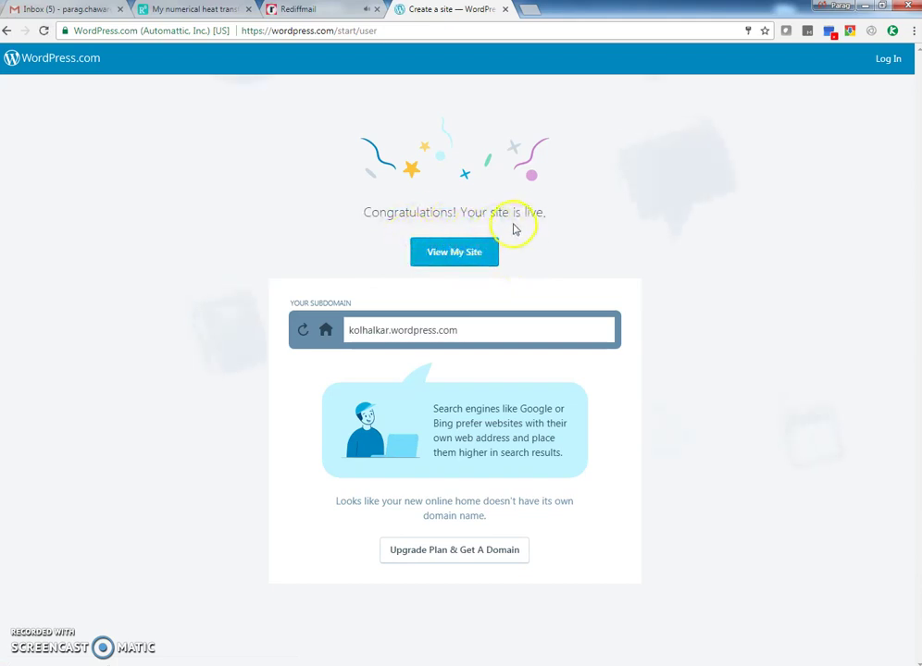
Open the new site from the Congratulations page and advance the welcome tour
click(453, 259)
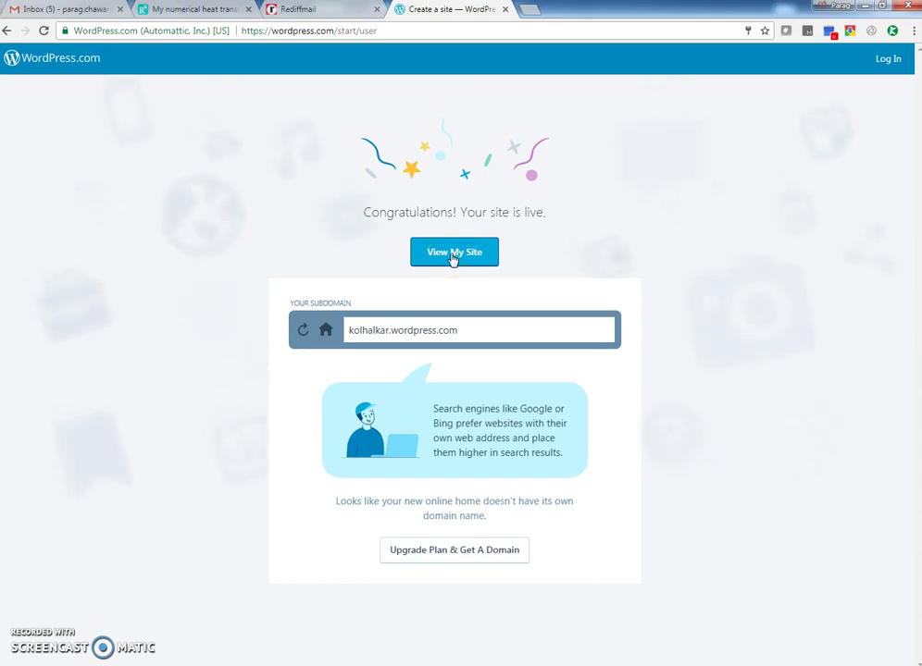
click(453, 259)
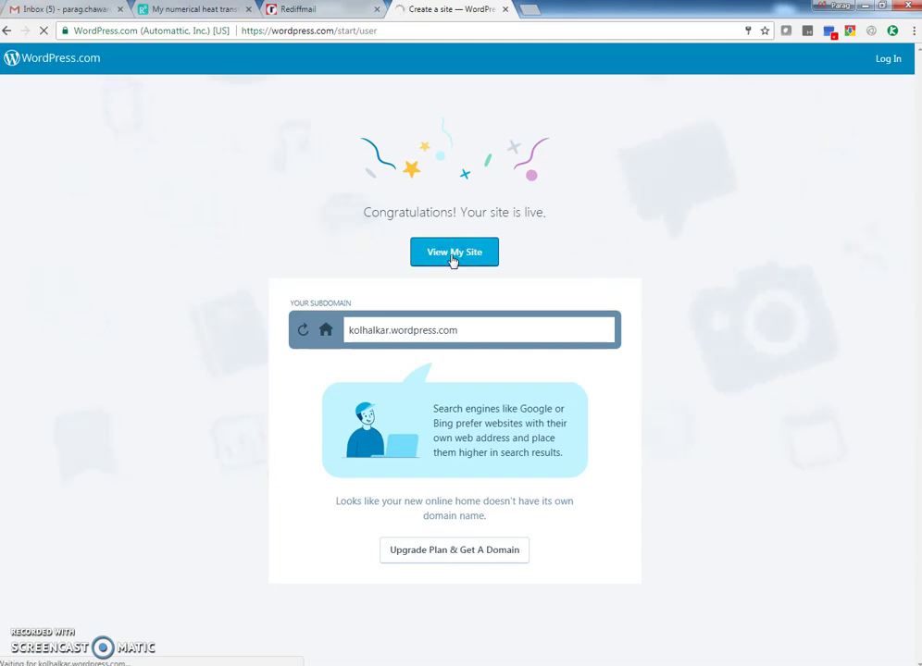
click(463, 254)
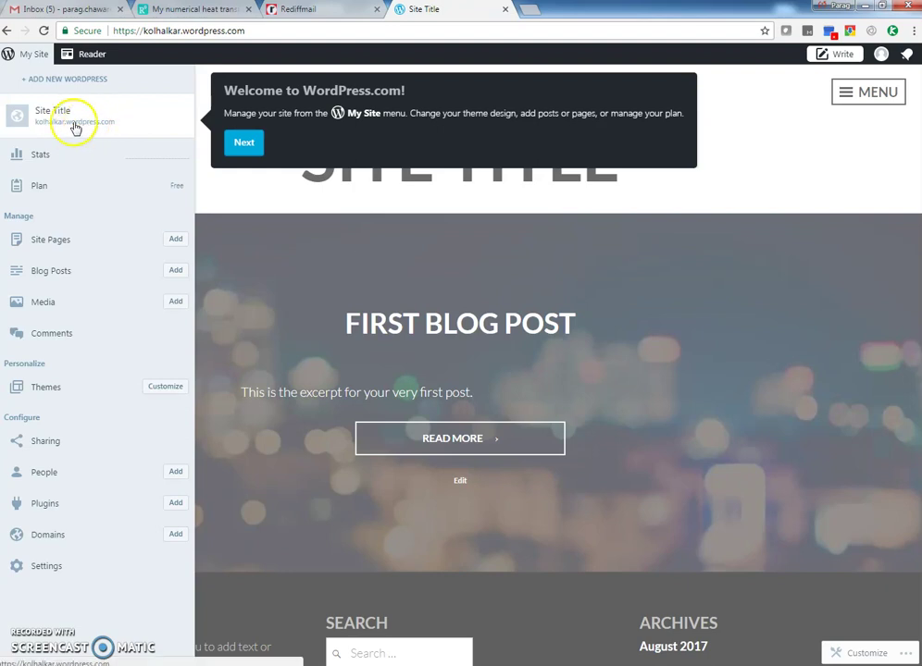
click(246, 146)
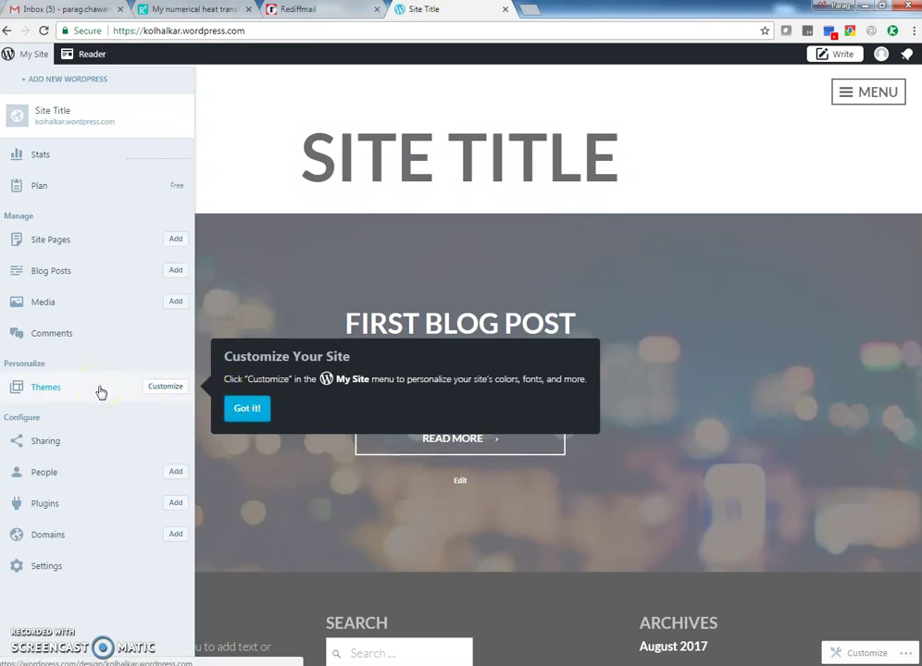
Dismiss the customize tip and look over the homepage
click(252, 409)
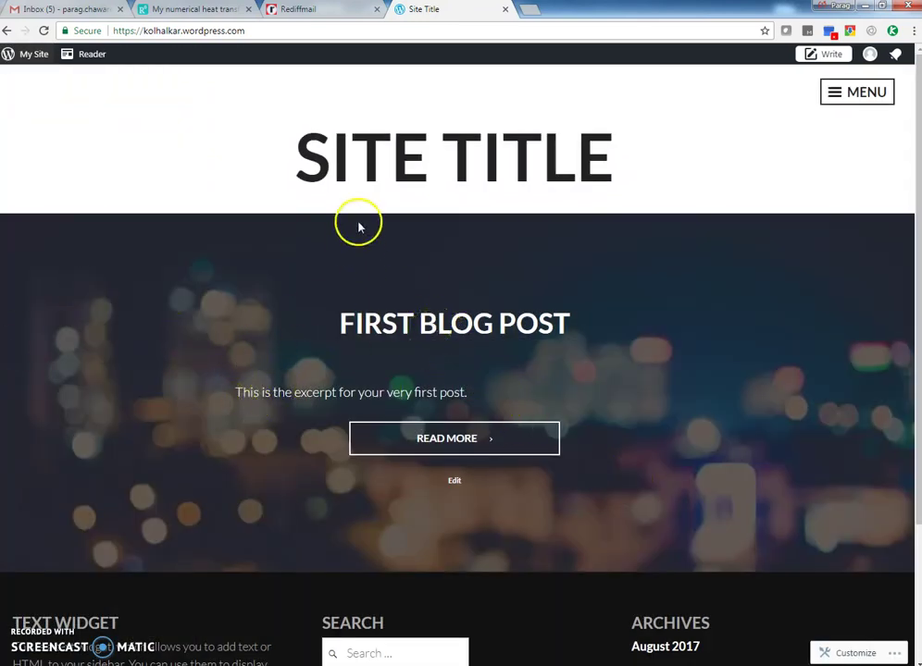
scroll(391, 343, down, 1)
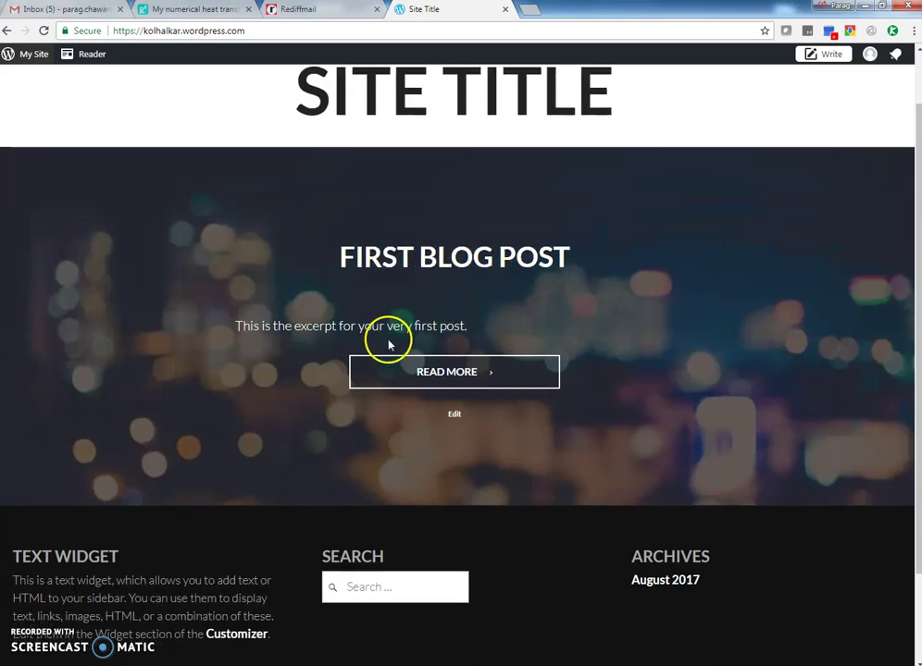
scroll(408, 343, up, 1)
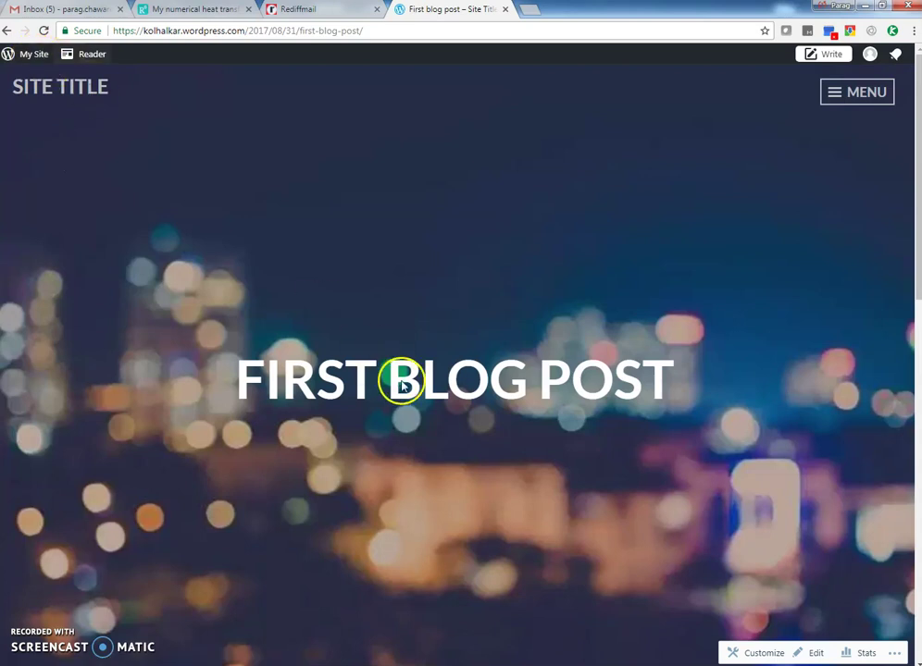
Go to Blog Posts from the My Site sidebar and edit the first blog post
click(23, 58)
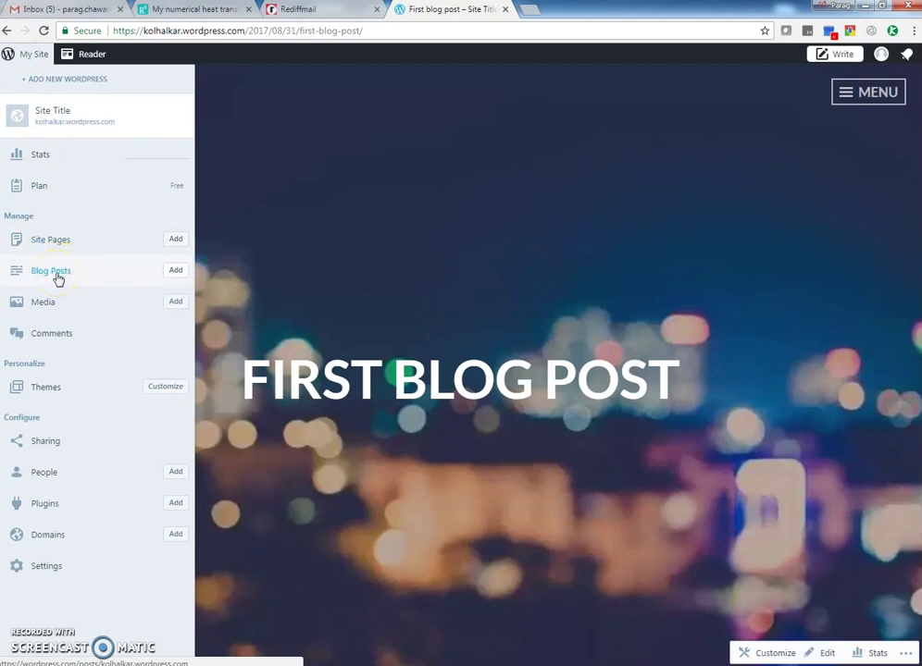
click(57, 274)
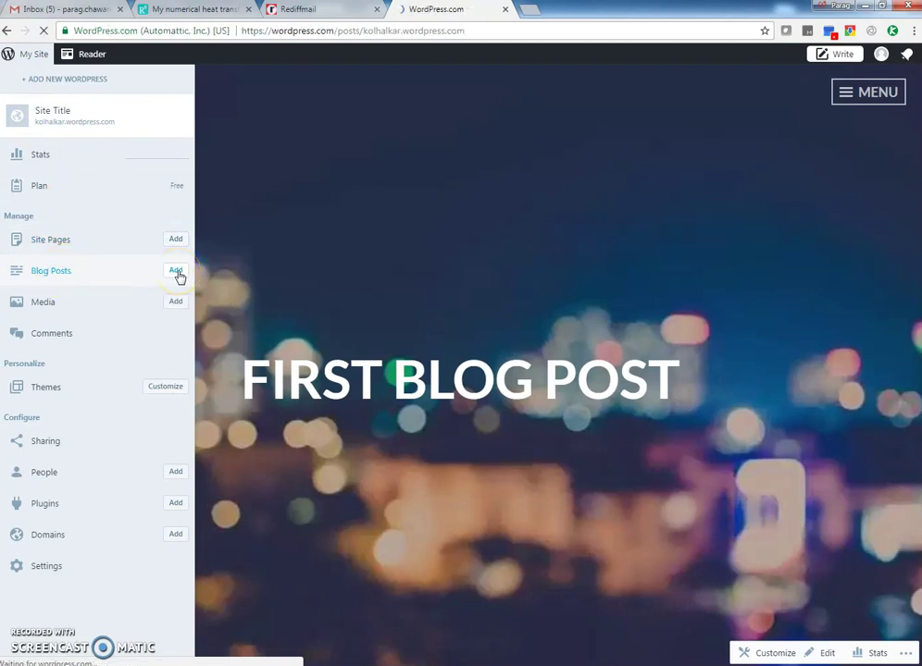
click(177, 273)
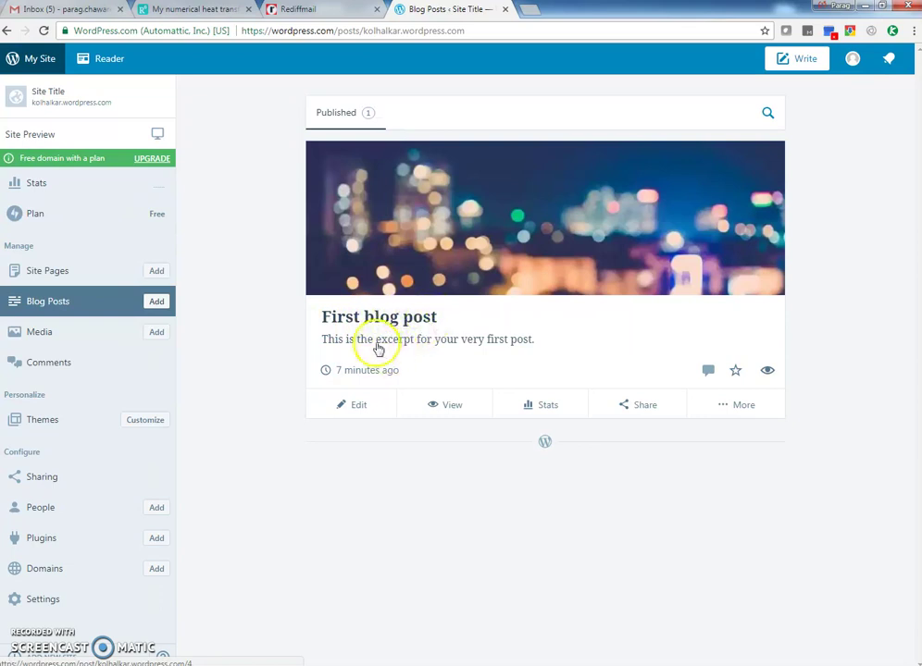
click(361, 407)
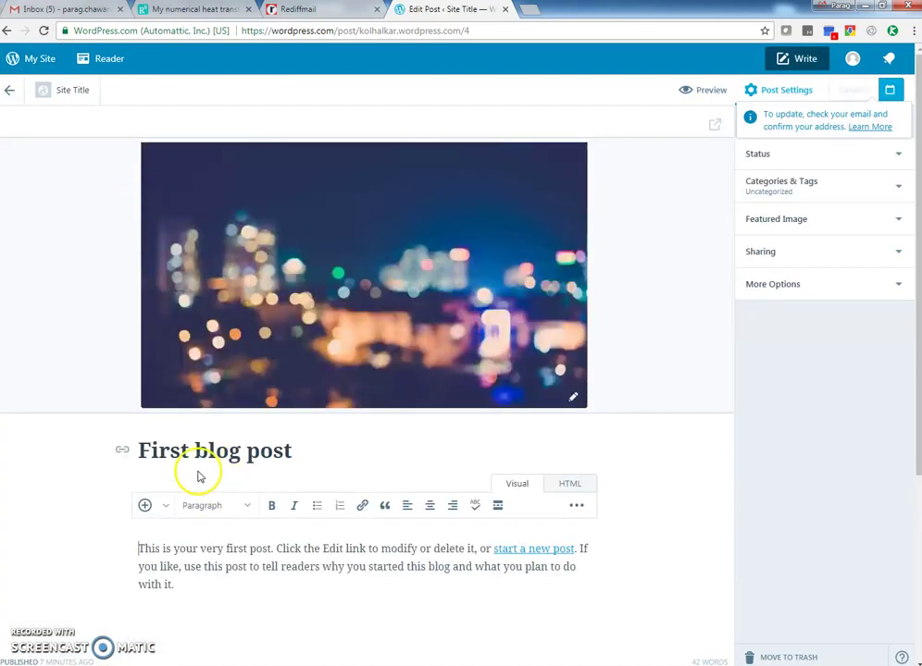
Retitle the post 'It is my first Blog post' and make the body 'Hello friends, This is my first blog post.'
drag(136, 450, 278, 450)
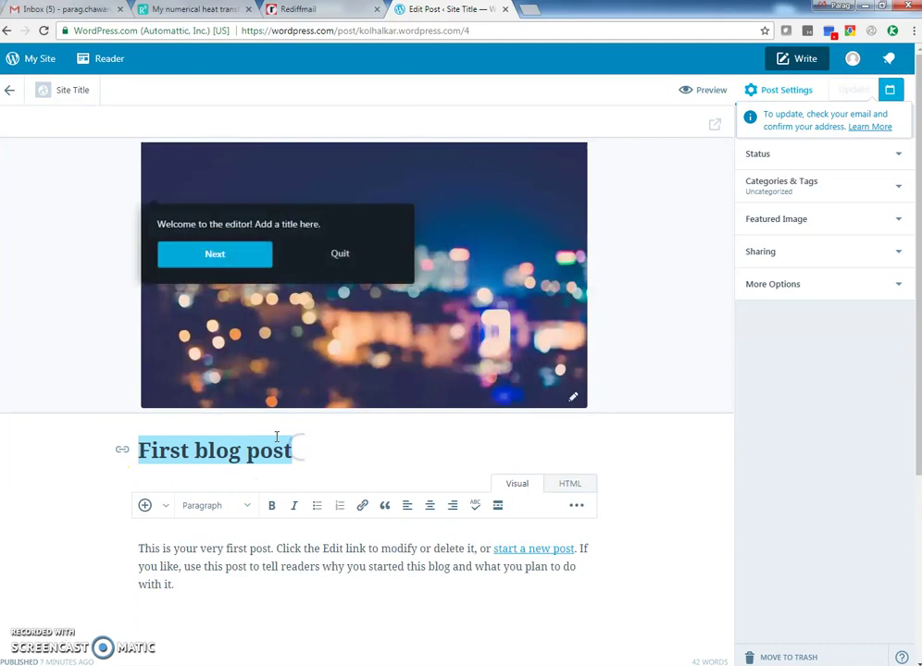
text(It is my f)
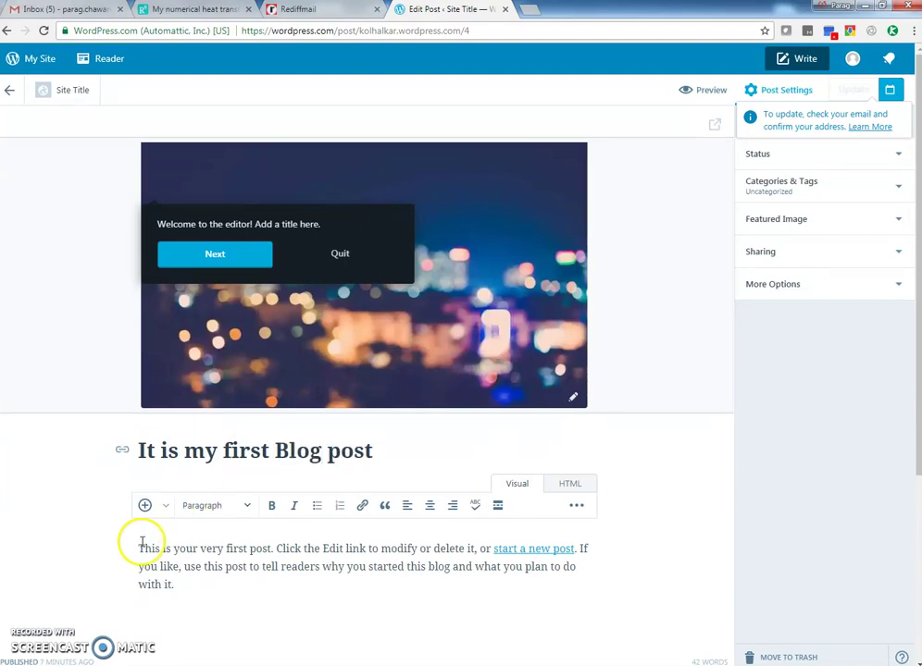
drag(150, 554, 171, 579)
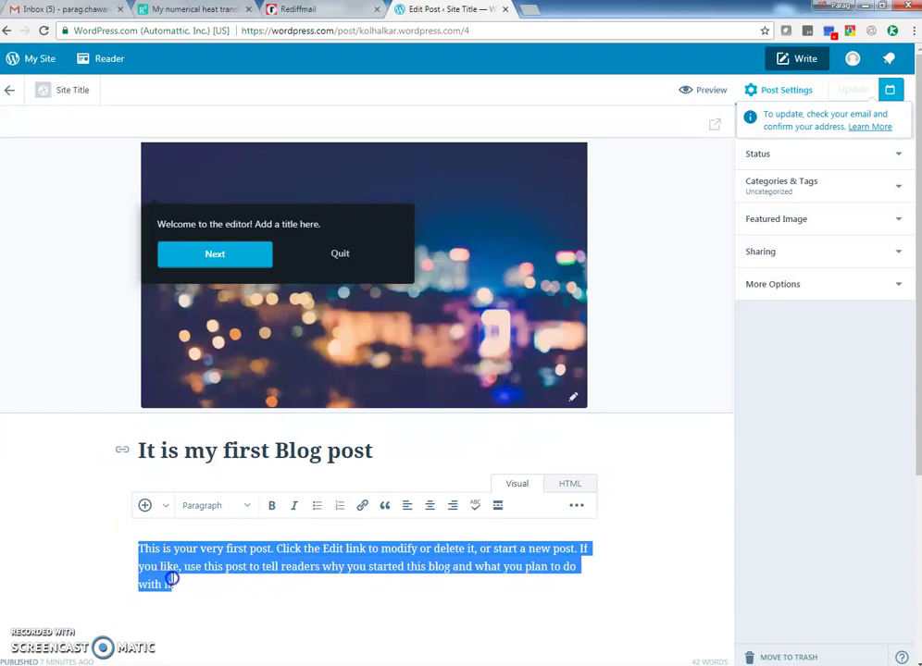
key(BackSpace)
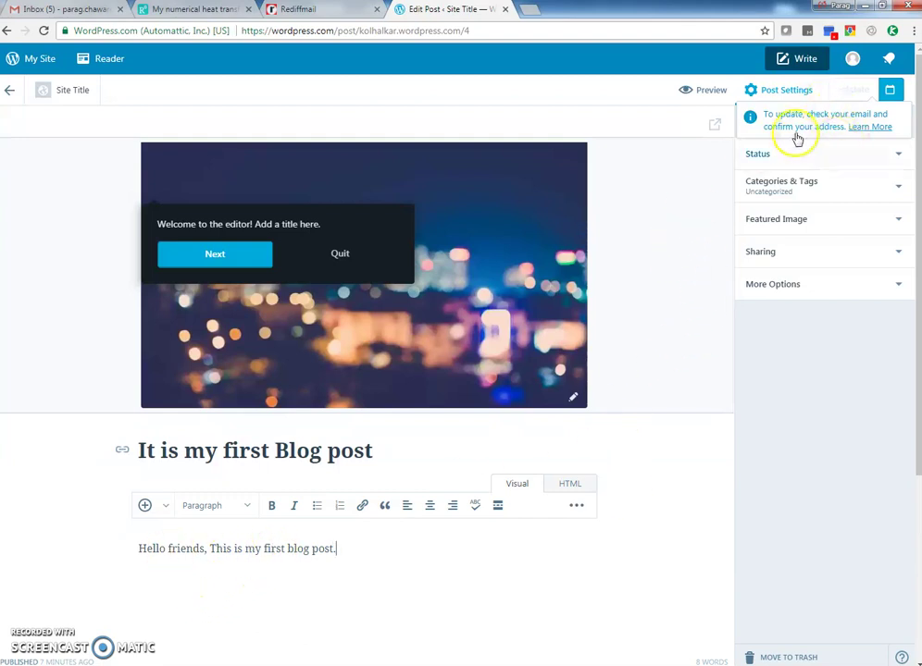
click(331, 548)
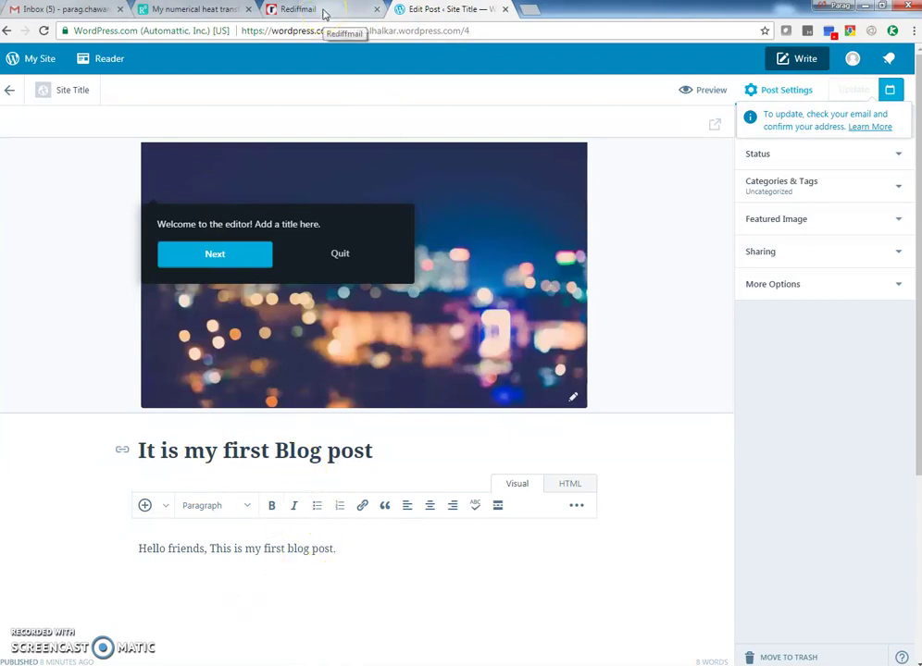
click(317, 11)
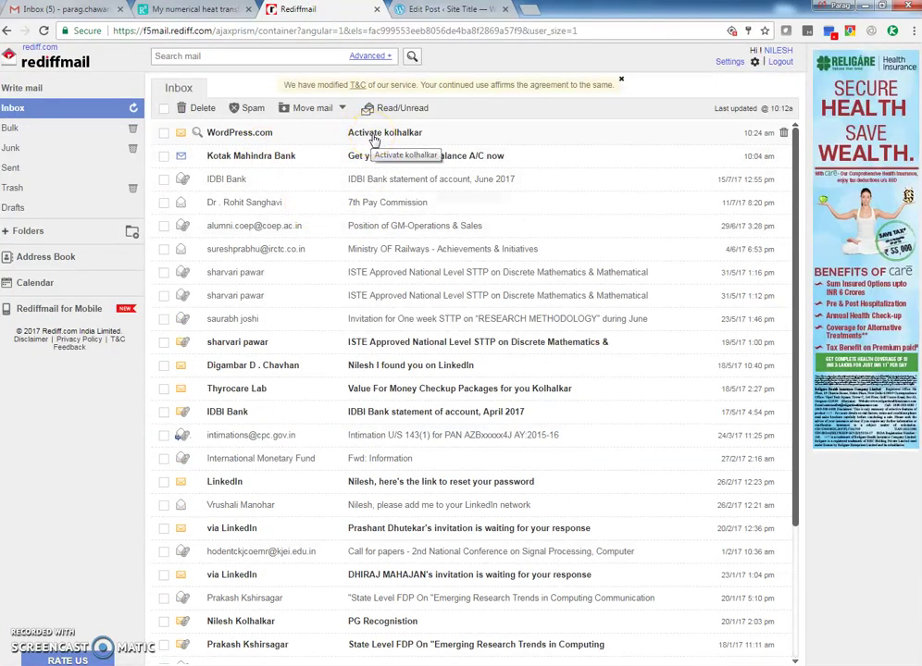
Open the WordPress.com activation email in Rediffmail and confirm the email address
click(373, 137)
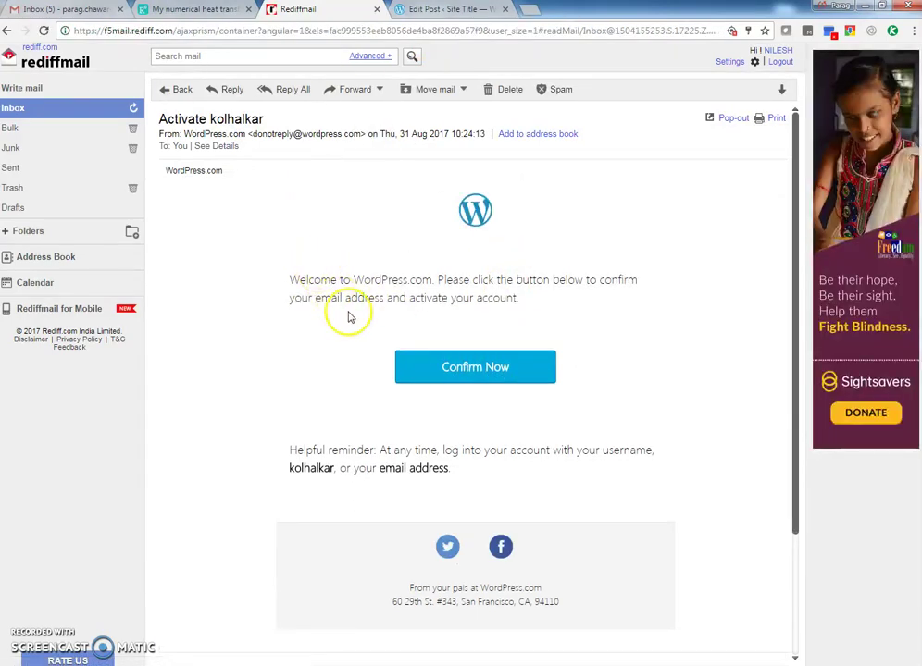
click(469, 372)
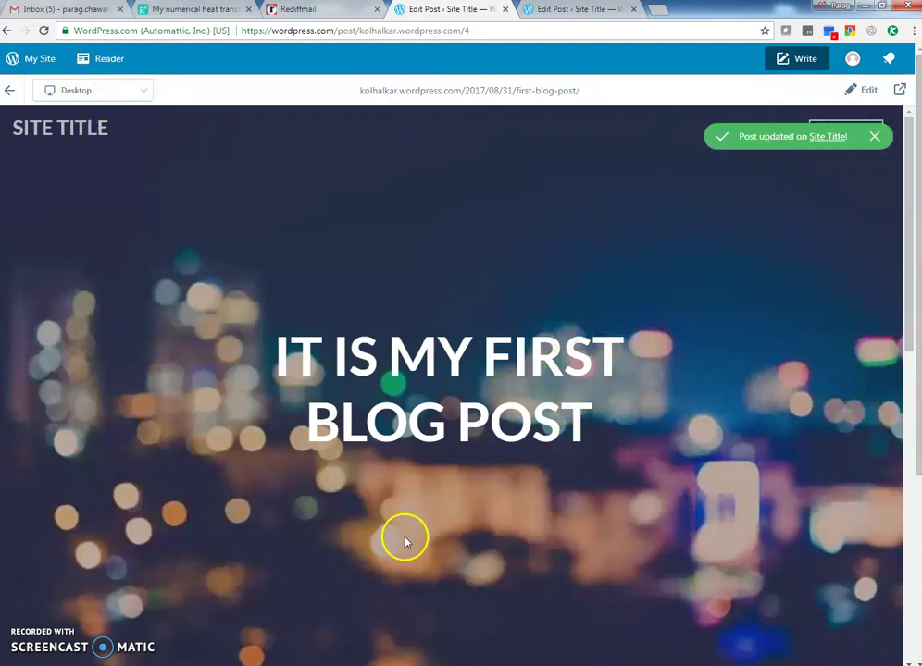
Leave the post preview for the site's dashboard
click(40, 58)
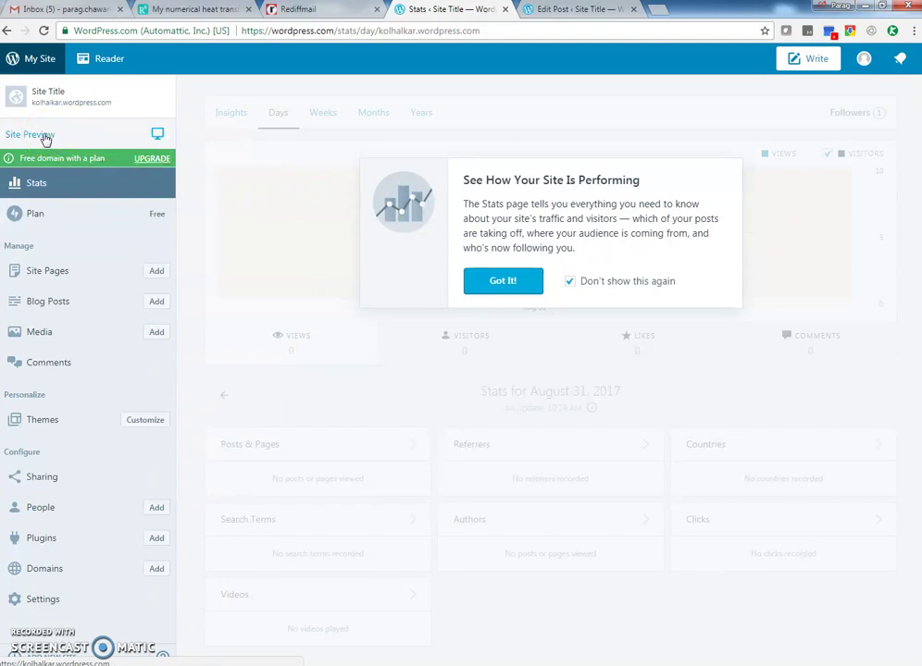
Preview and scroll through the whole site, then close the preview and return to Stats
click(43, 136)
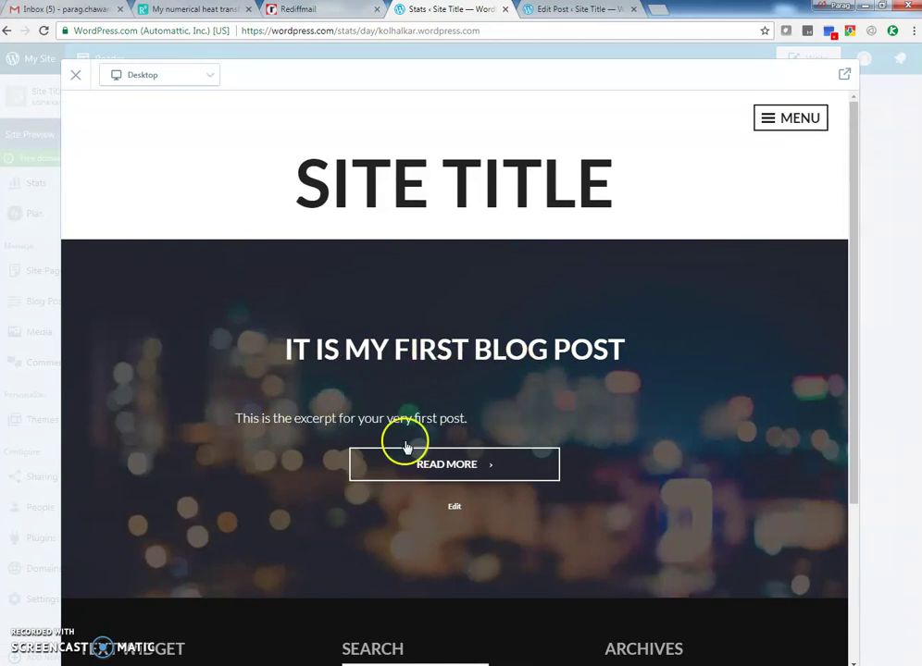
scroll(315, 407, down, 1)
scroll(393, 419, up, 1)
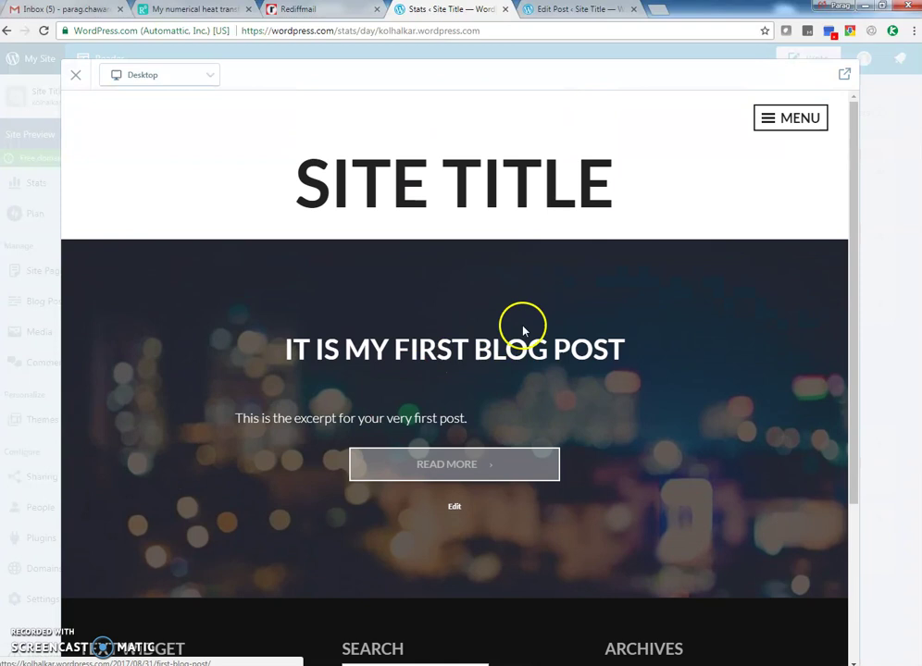
click(78, 76)
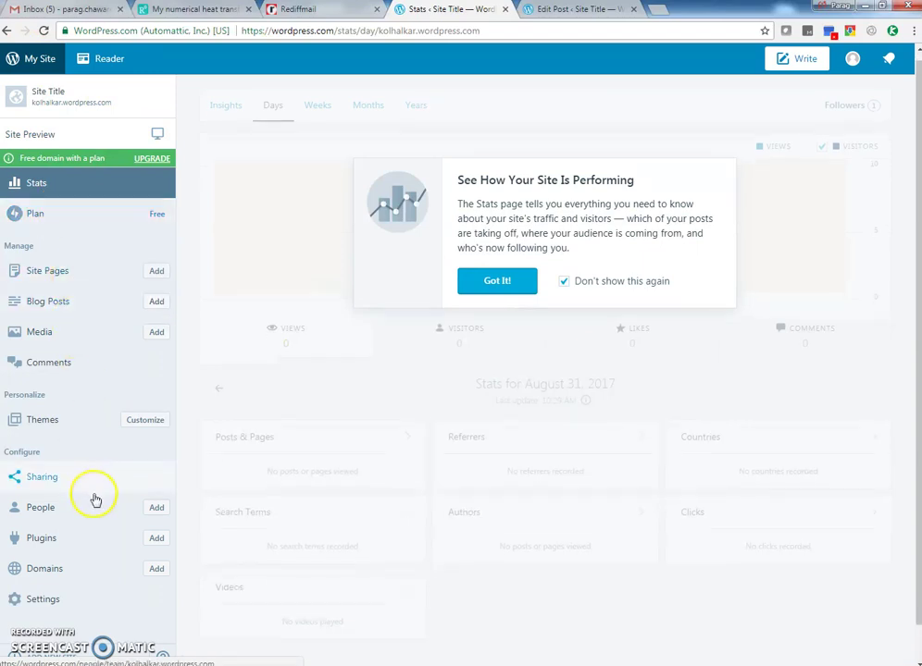
scroll(93, 556, down, 1)
From Settings, change the Site Icon by uploading a new image through the media library's Add New
click(58, 602)
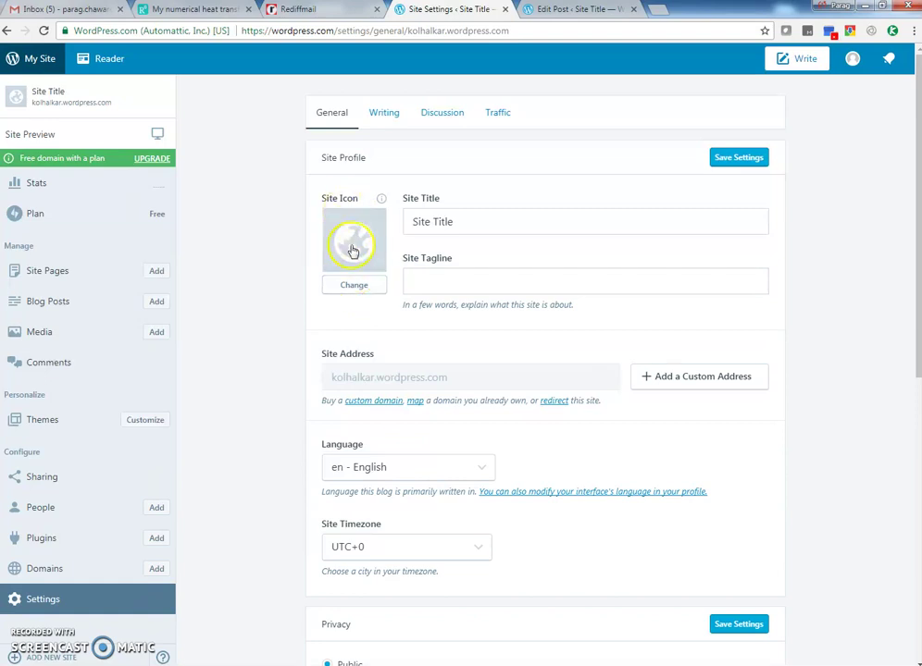
click(356, 287)
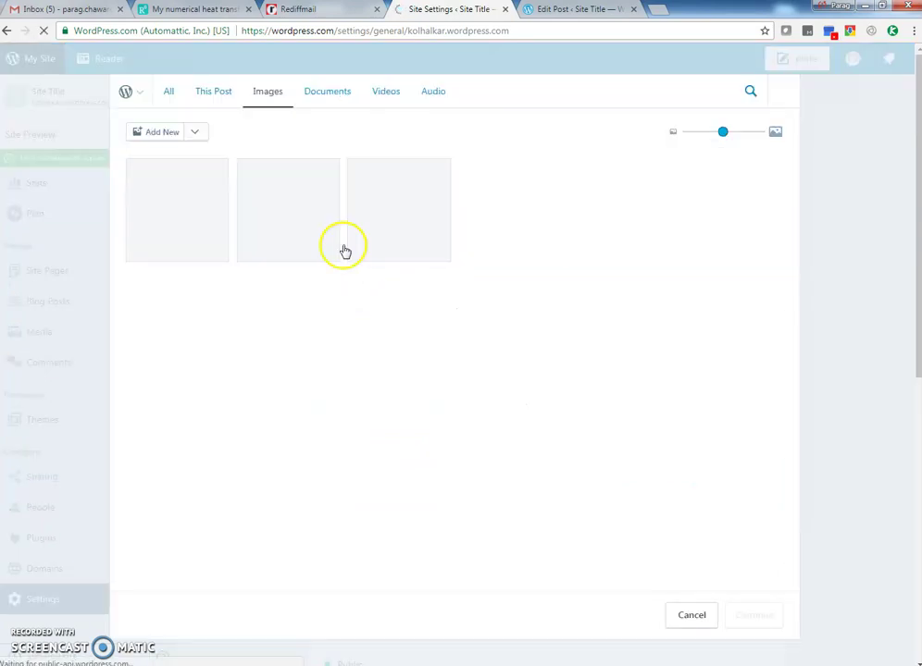
click(198, 134)
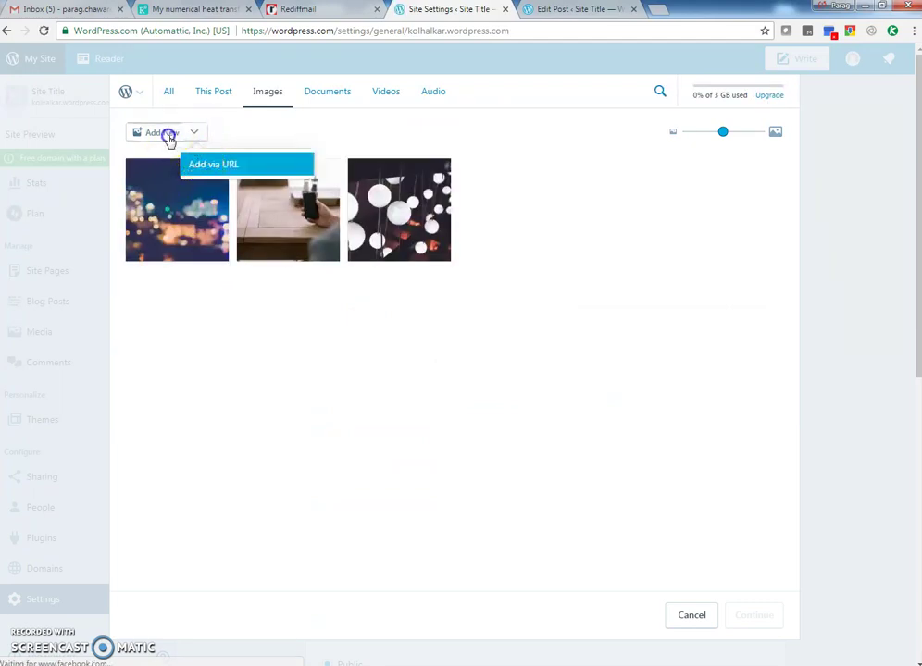
click(168, 134)
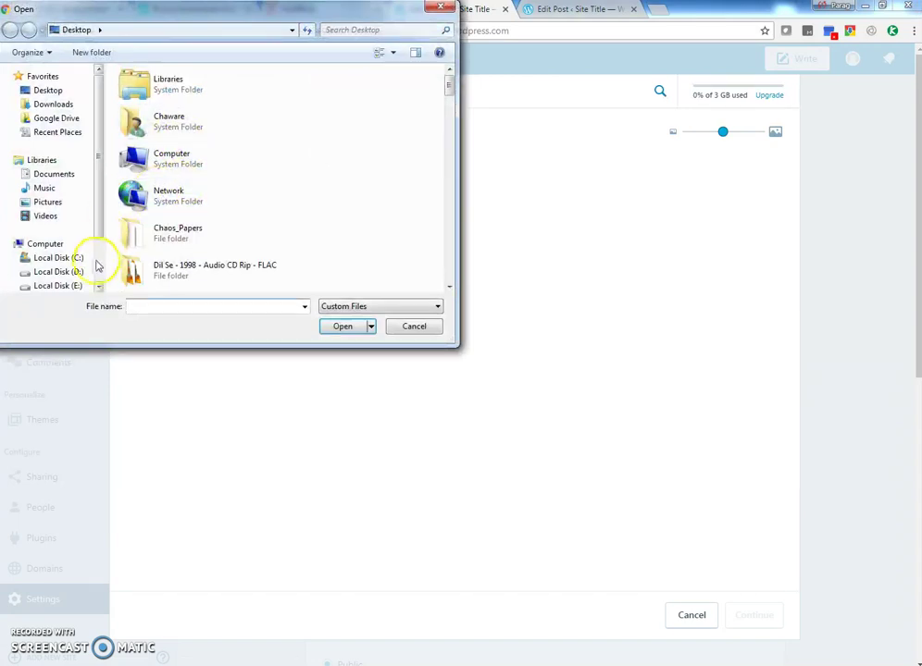
Upload image '1' from Removable Disk (G:) > ICT workshop into the media library
scroll(94, 274, down, 2)
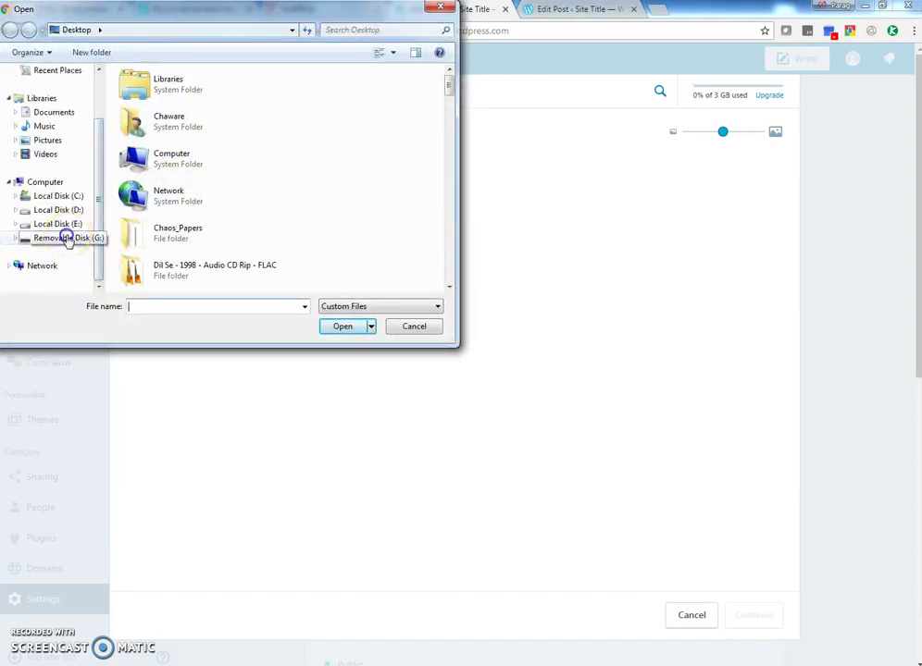
click(68, 240)
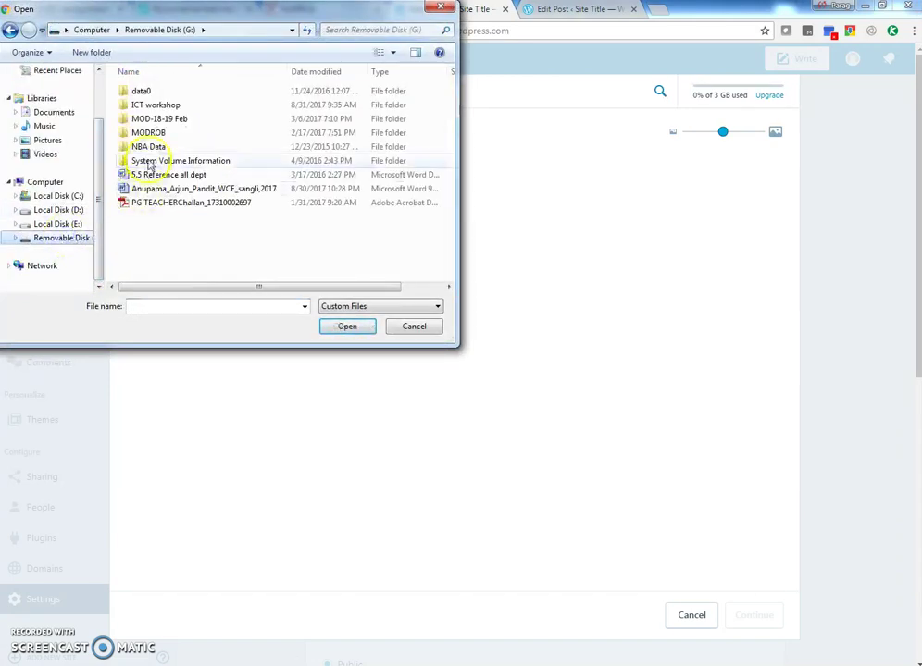
double_click(151, 108)
click(141, 121)
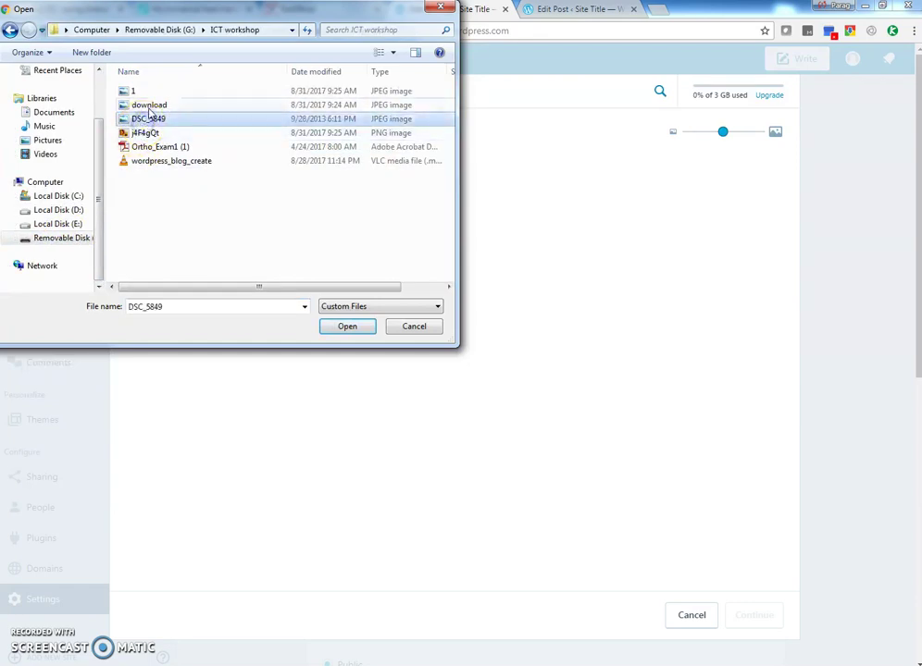
click(148, 106)
click(137, 91)
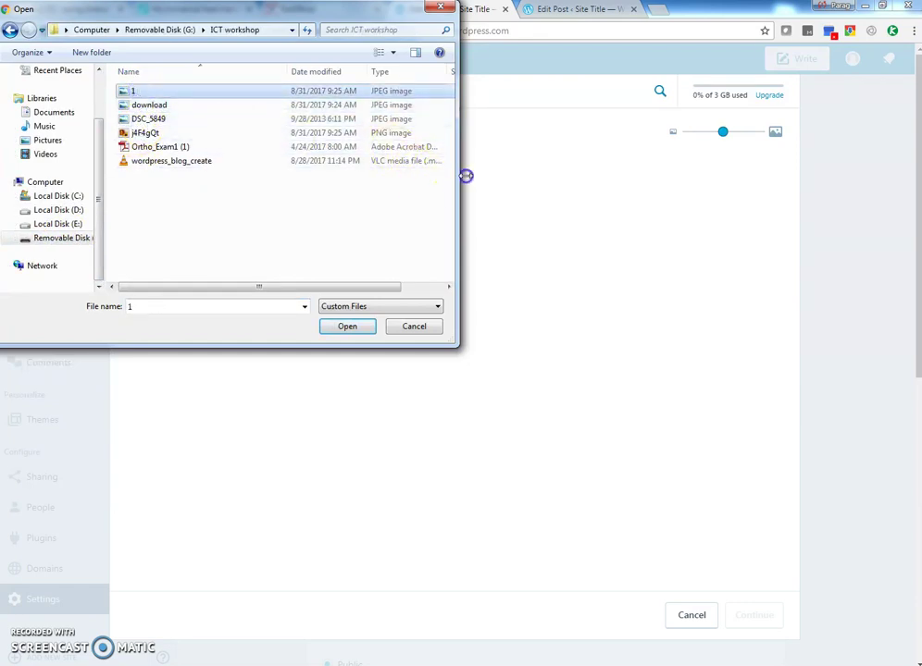
drag(466, 175, 668, 212)
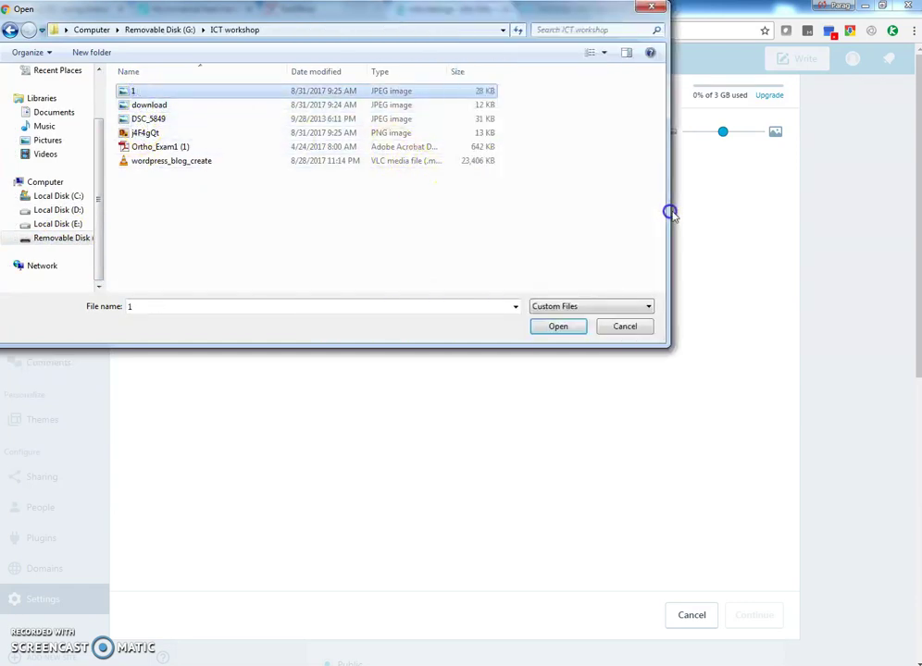
click(206, 72)
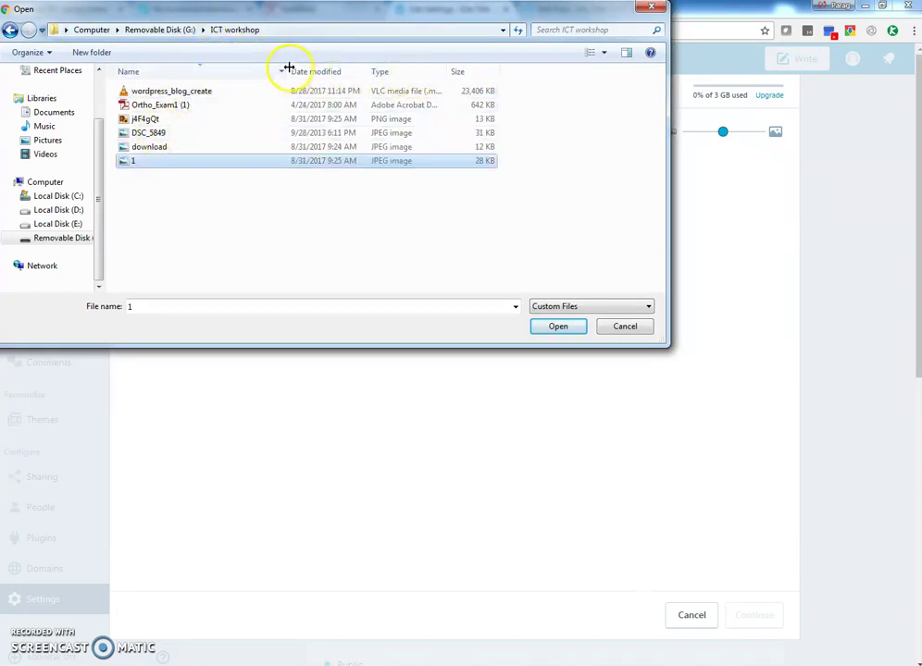
drag(289, 68, 341, 71)
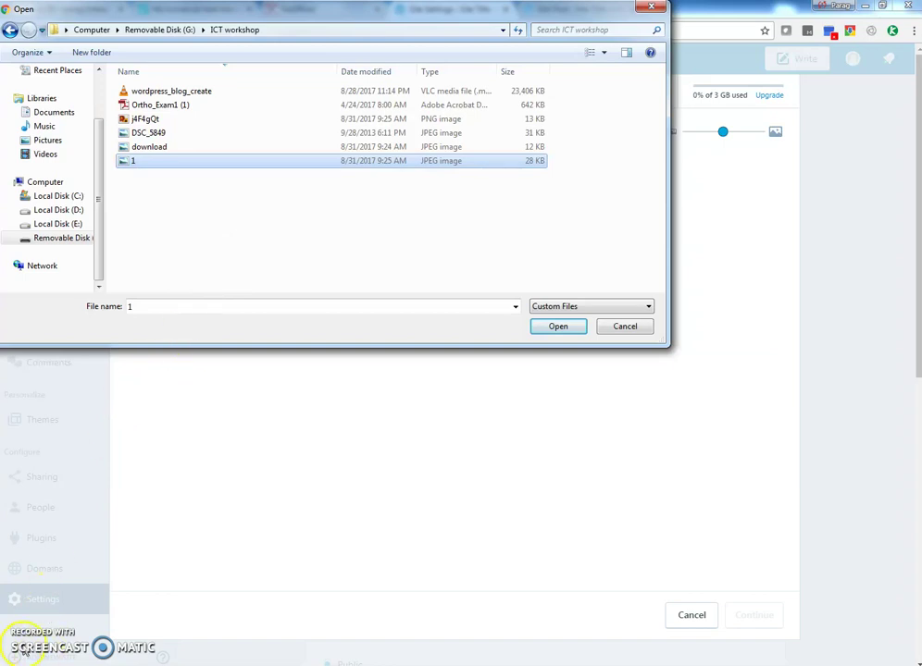
key(Return)
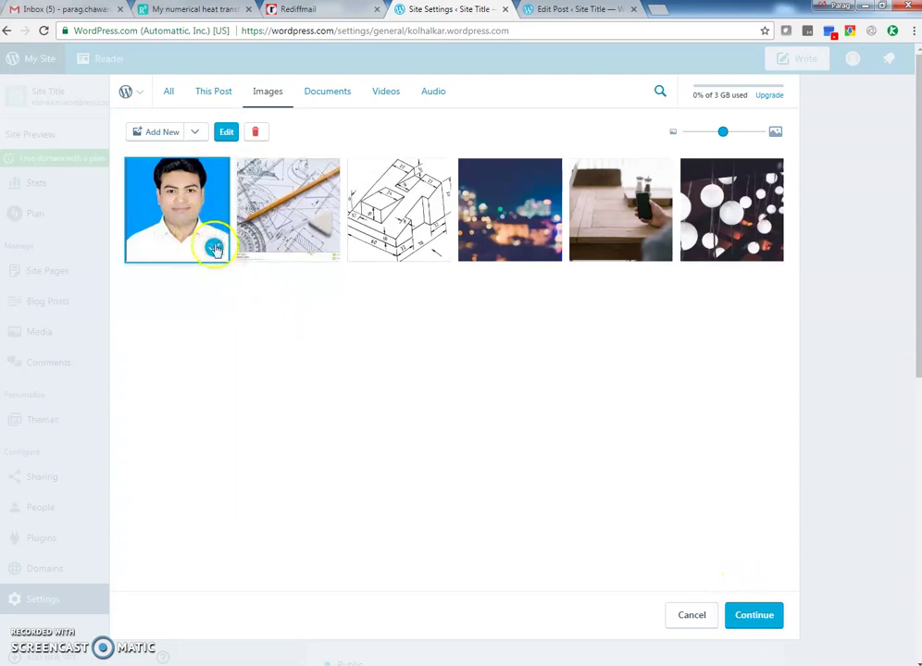
Extend the crop to the photo's top, framing head and shoulders, and apply it as icon
click(755, 613)
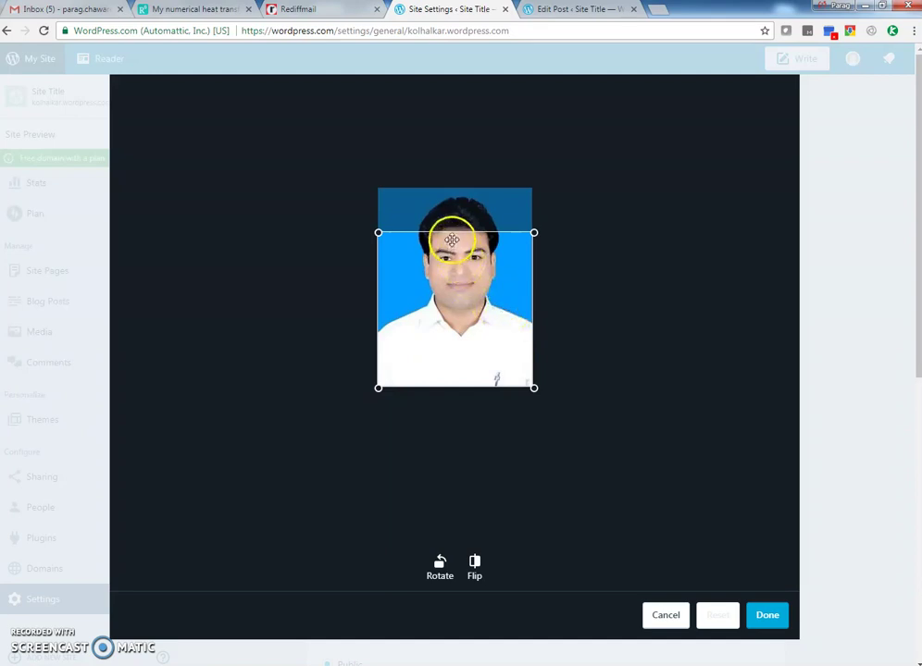
drag(449, 234, 460, 197)
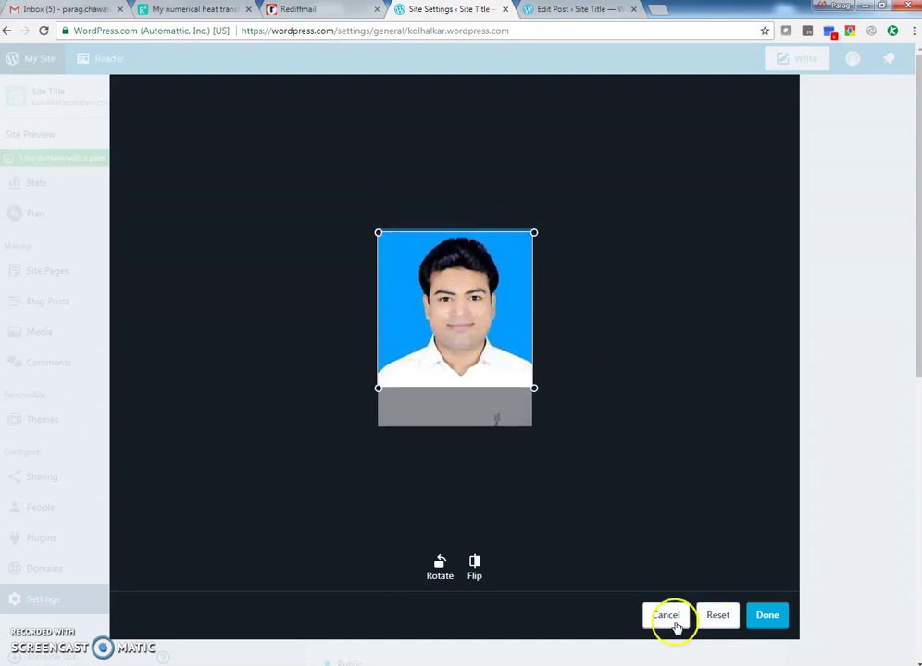
click(771, 619)
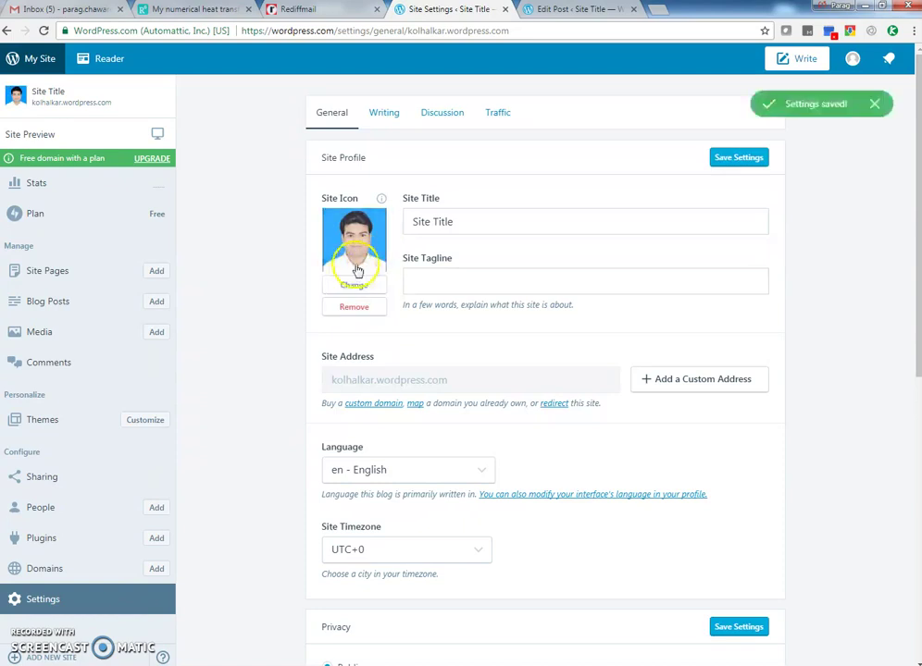
Save the owner's name as title and 'Faculty for Engineering Graphics' as tagline, then preview
click(428, 221)
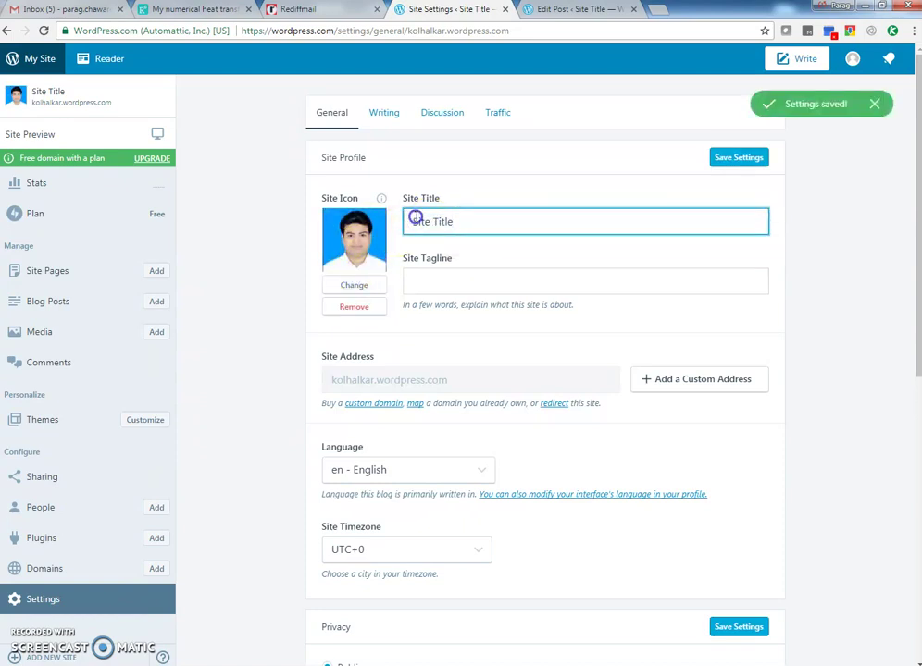
drag(416, 217, 500, 230)
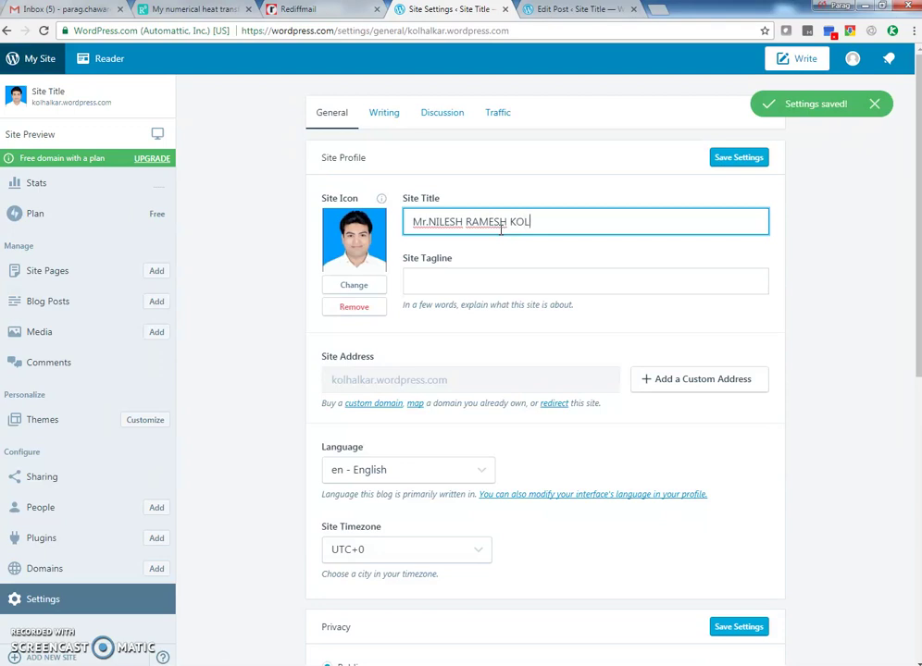
click(452, 265)
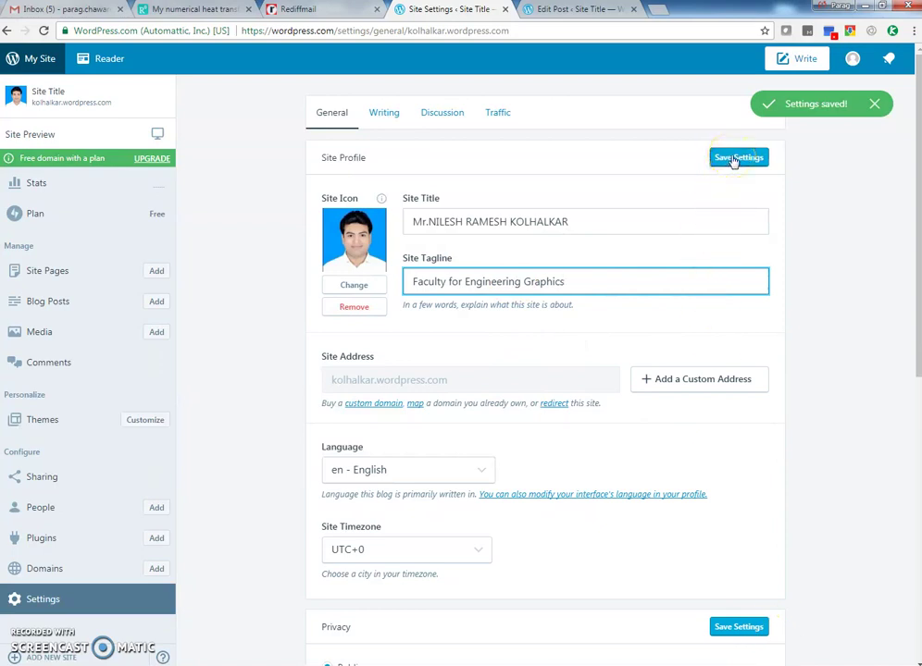
click(736, 158)
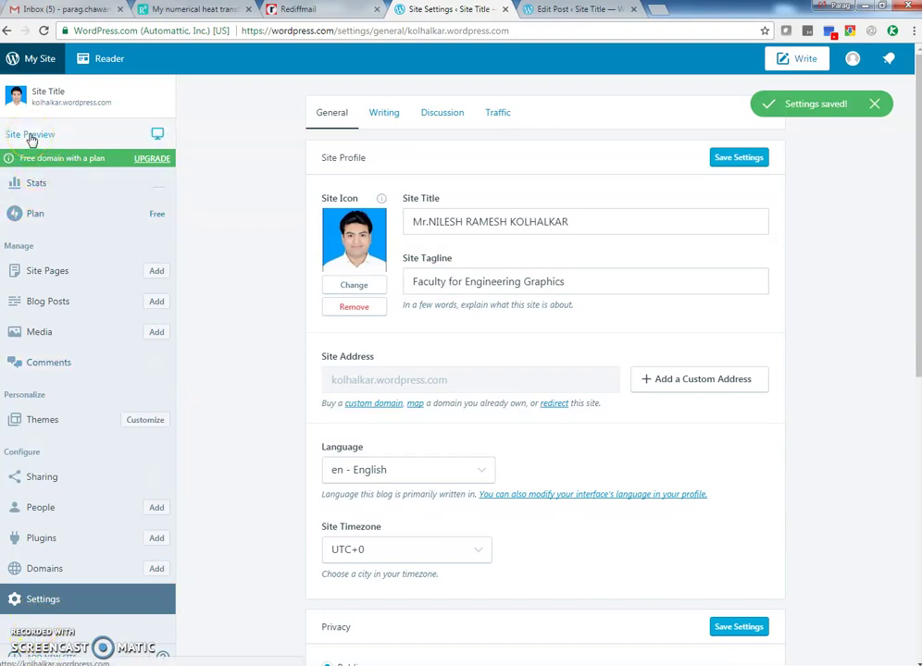
click(30, 136)
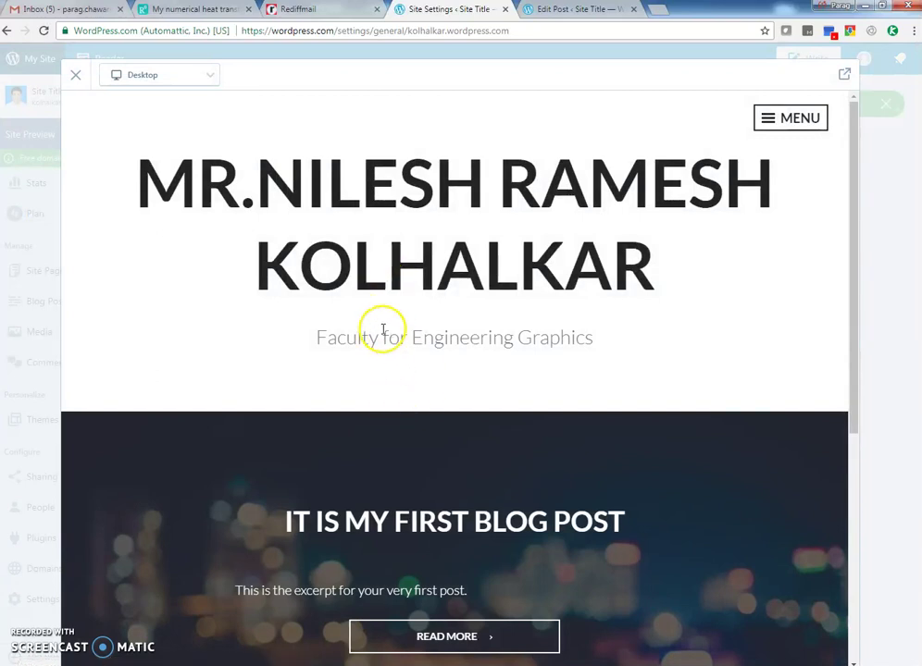
scroll(288, 258, down, 5)
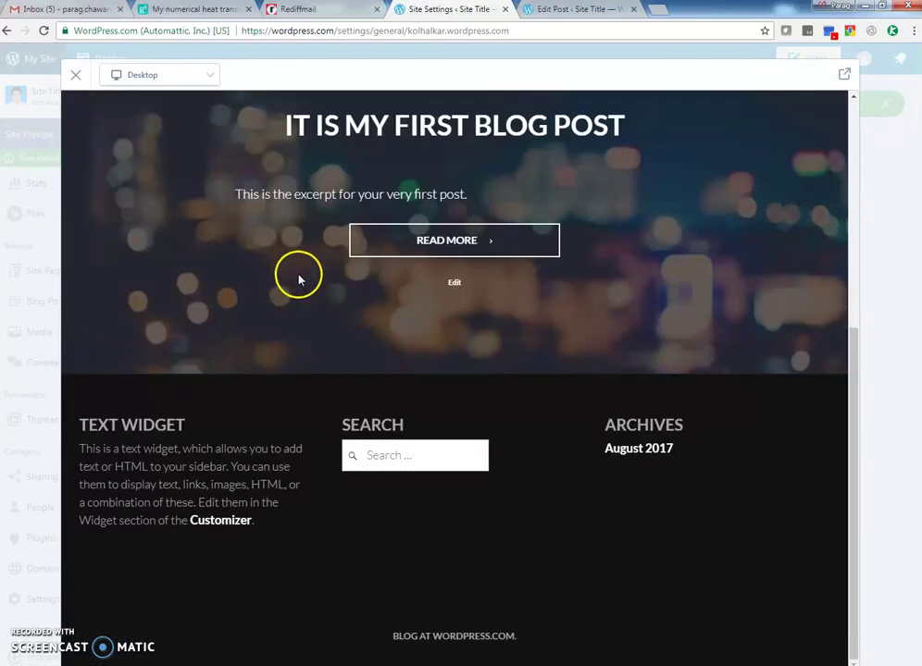
scroll(298, 274, up, 4)
scroll(298, 274, up, 1)
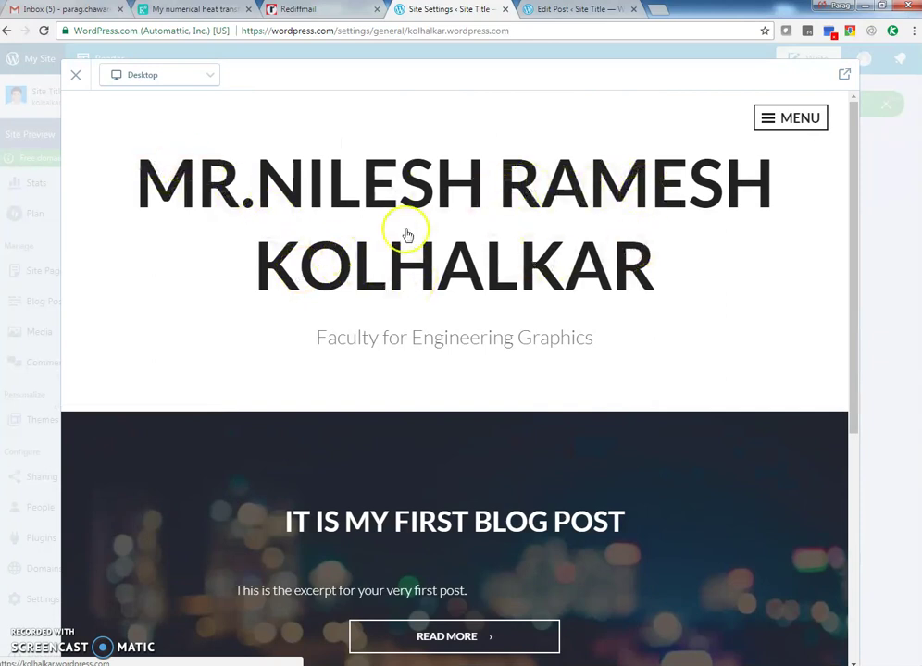
click(78, 74)
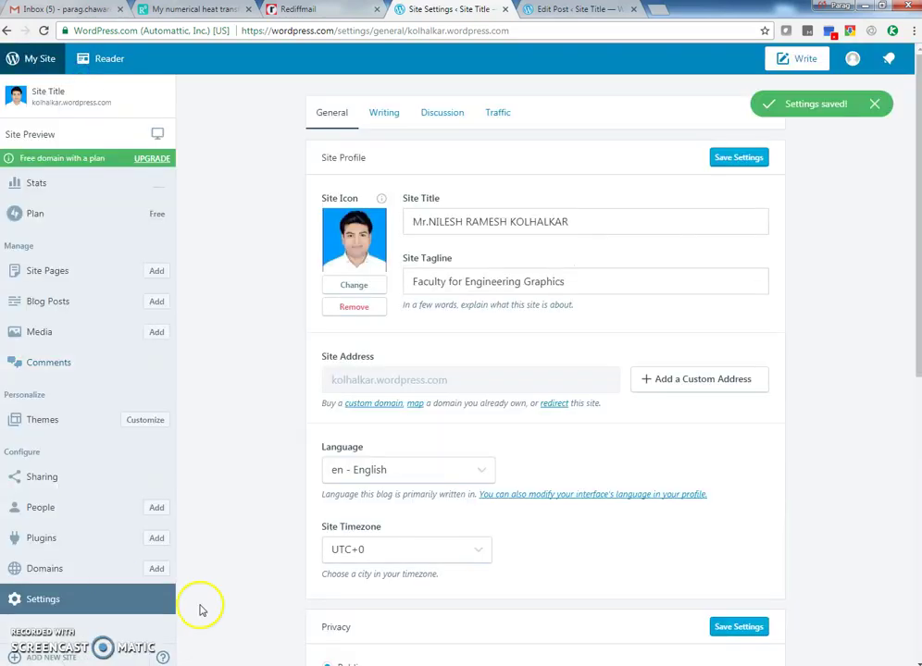